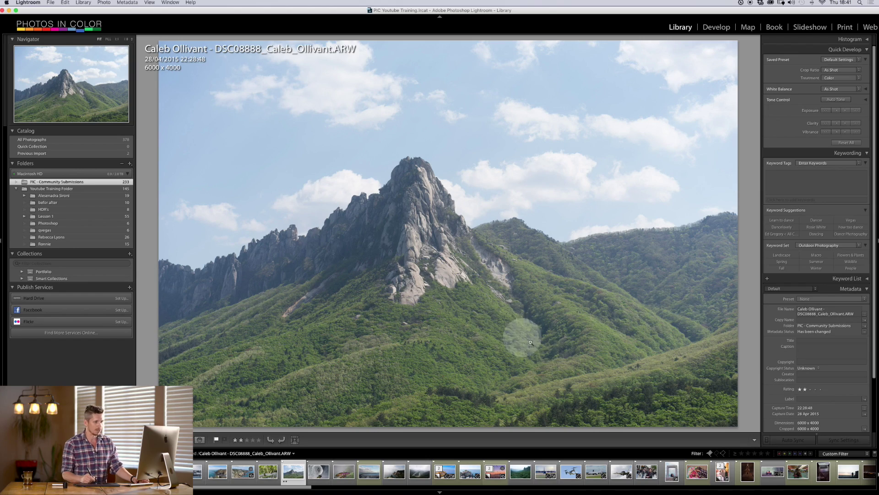
Open the mountain landscape photo in the Develop module and bring up its Basic adjustments
{"action": "scroll", "coordinate": [870, 274], "scroll_direction": "down", "scroll_amount": 4}
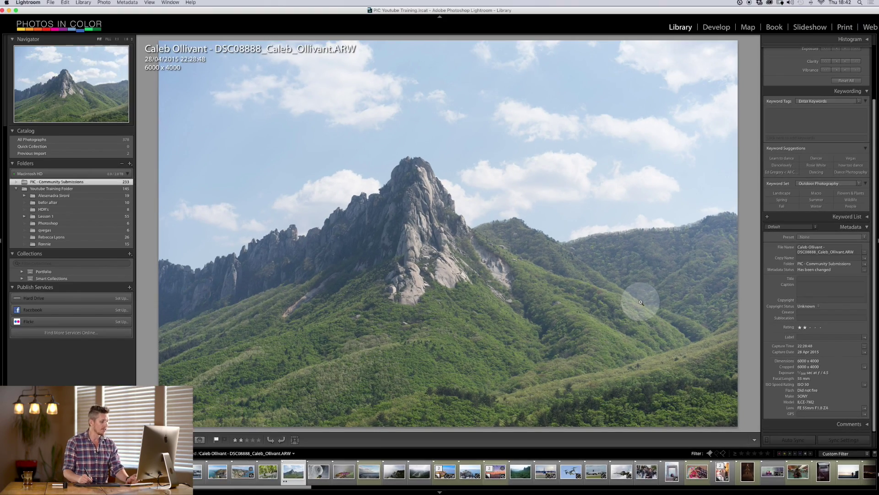
{"action": "left_click", "coordinate": [716, 29]}
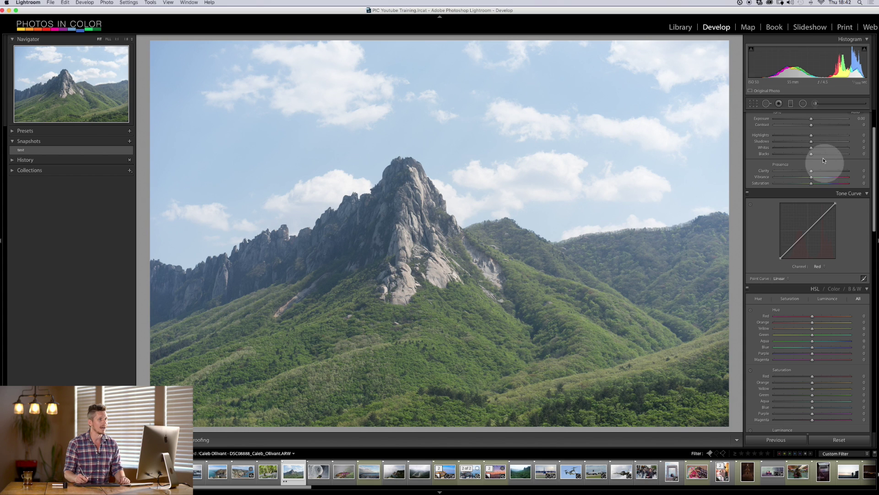
{"action": "scroll", "coordinate": [801, 158], "scroll_direction": "up", "scroll_amount": 5}
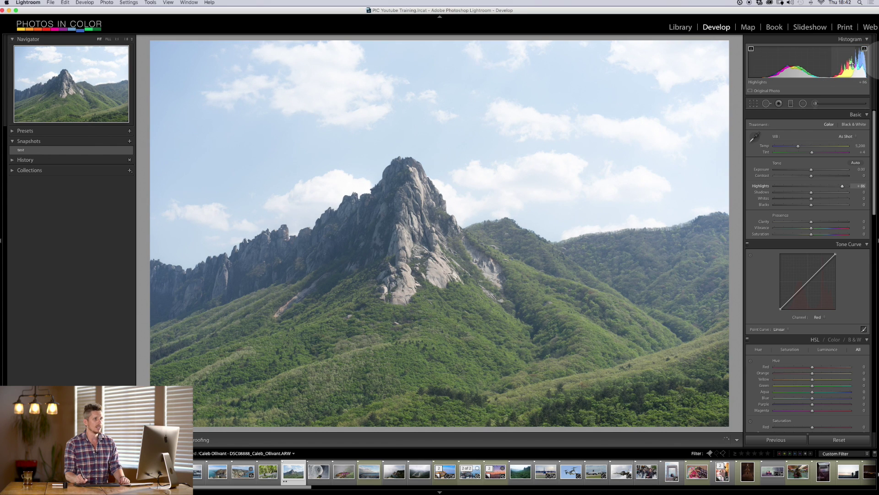
Try tonal changes directly on the histogram, with Highlights at +86 and Whites at -30, and reset all develop settings
{"action": "left_click_drag", "start_coordinate": [859, 69], "coordinate": [865, 68]}
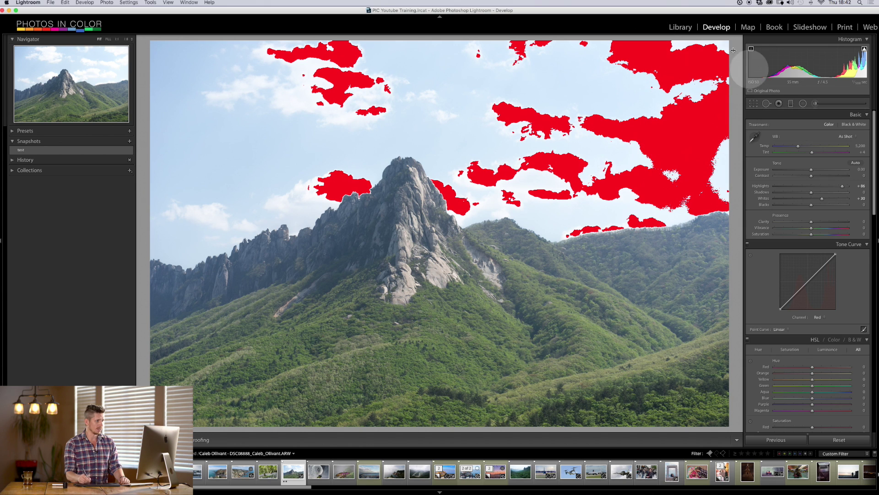
{"action": "left_click_drag", "start_coordinate": [864, 70], "coordinate": [848, 70]}
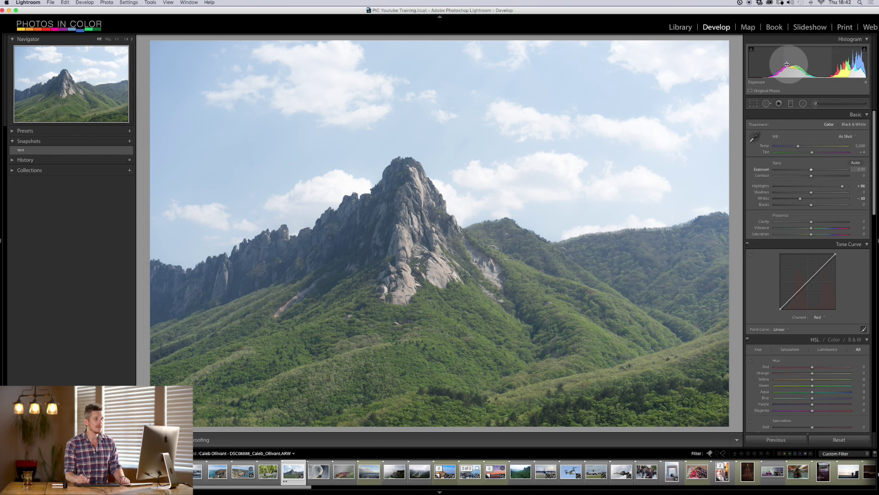
{"action": "left_click_drag", "start_coordinate": [812, 64], "coordinate": [755, 66]}
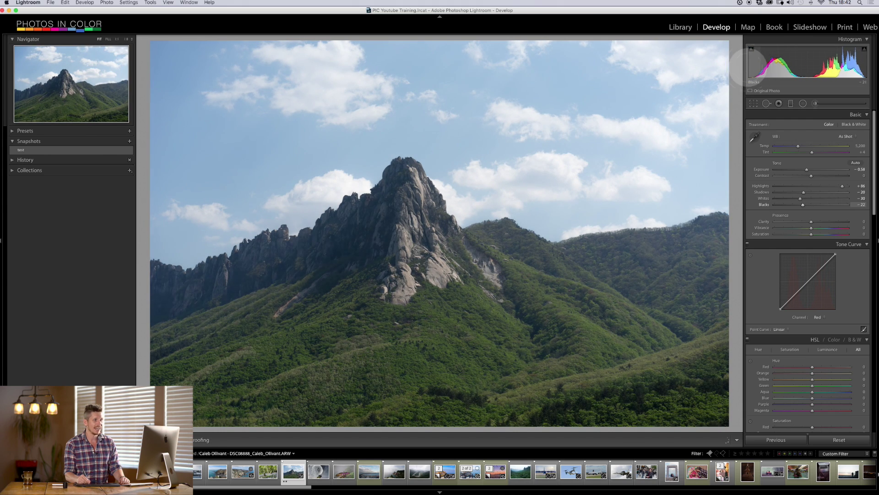
{"action": "left_click", "coordinate": [793, 184]}
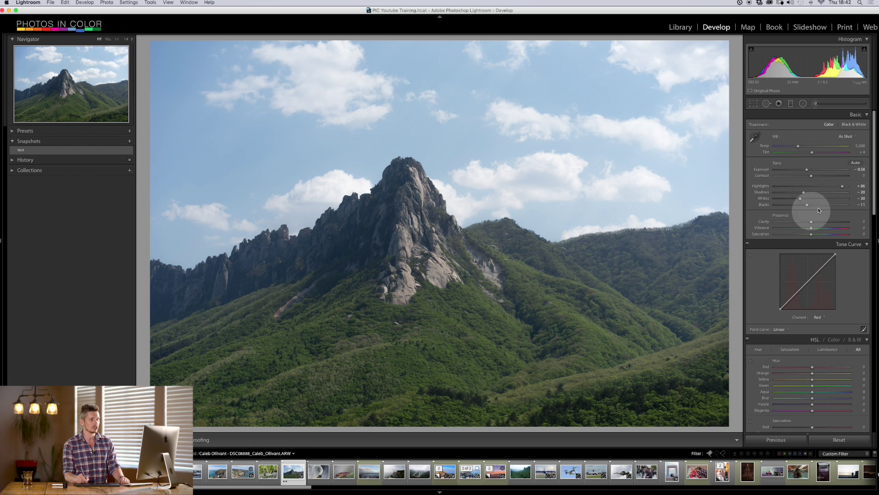
{"action": "left_click", "coordinate": [840, 441]}
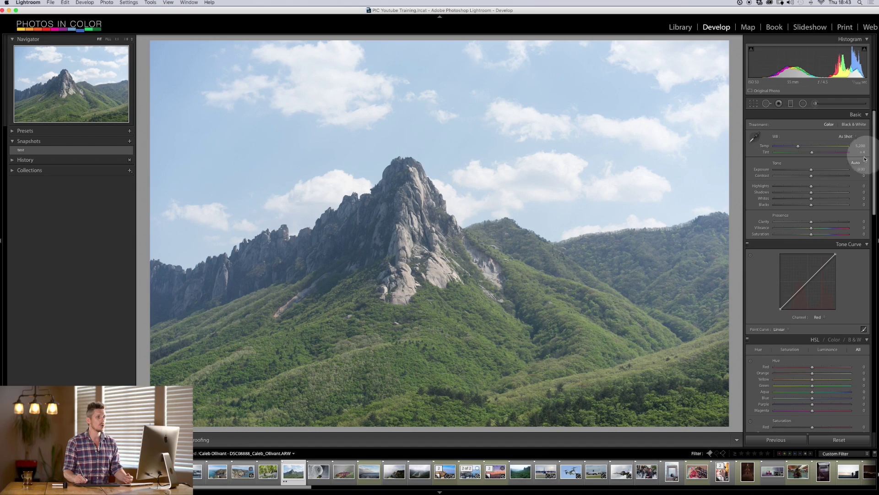
Set the photo's Exposure to -0.40, Highlights to -57, Shadows to -5 and Whites to +25
{"action": "mouse_move", "coordinate": [811, 172]}
{"action": "left_mouse_down"}
{"action": "mouse_move", "coordinate": [793, 173]}
{"action": "mouse_move", "coordinate": [823, 171]}
{"action": "left_mouse_up"}
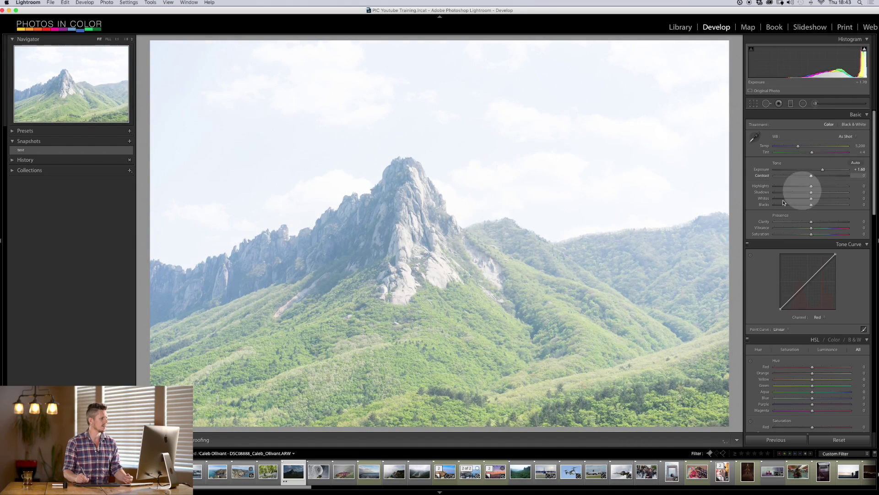
{"action": "left_click_drag", "start_coordinate": [823, 170], "coordinate": [810, 192]}
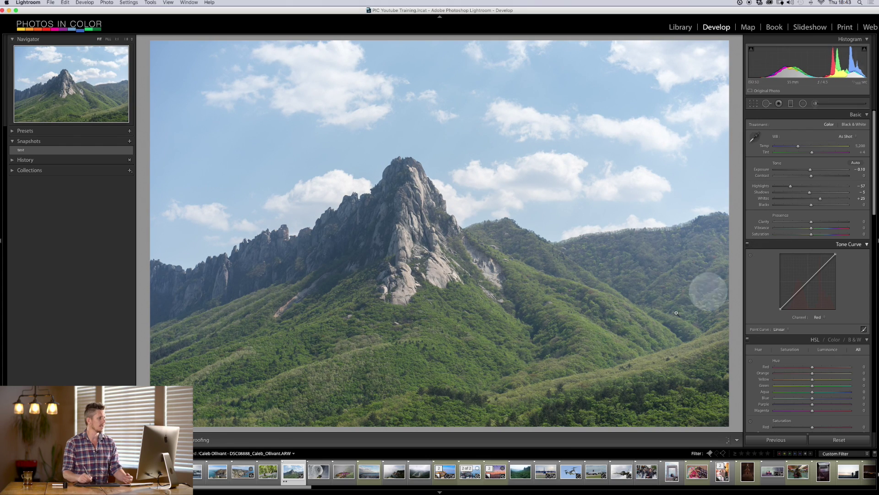
{"action": "left_click_drag", "start_coordinate": [811, 170], "coordinate": [808, 169]}
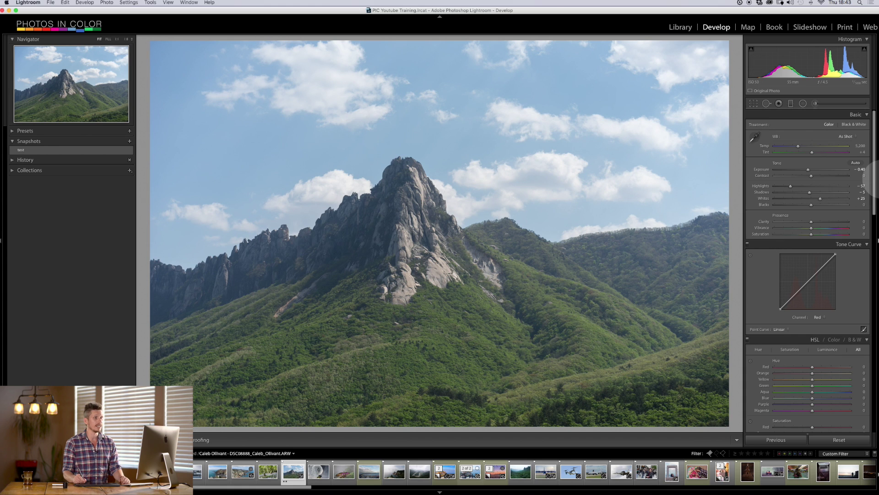
Try the Dehaze effect at negative and positive amounts on the whole photo, finishing at +31
{"action": "left_click_drag", "start_coordinate": [874, 185], "coordinate": [875, 449]}
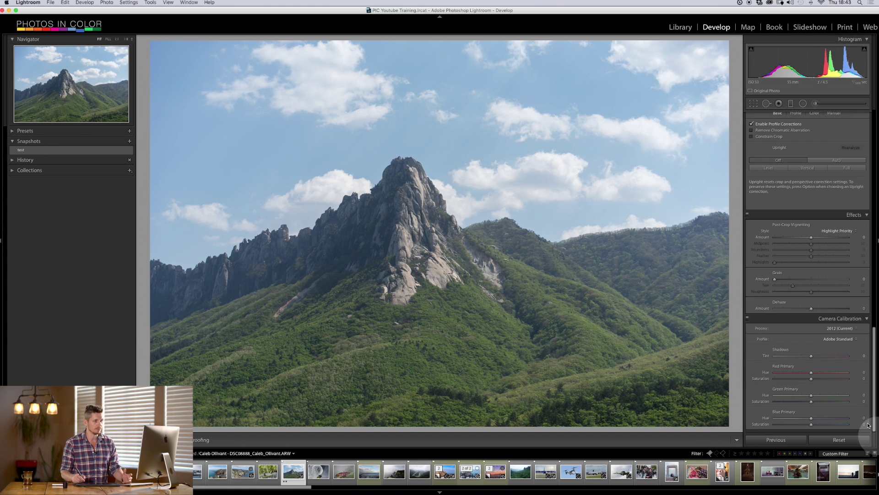
{"action": "left_click_drag", "start_coordinate": [811, 309], "coordinate": [811, 310]}
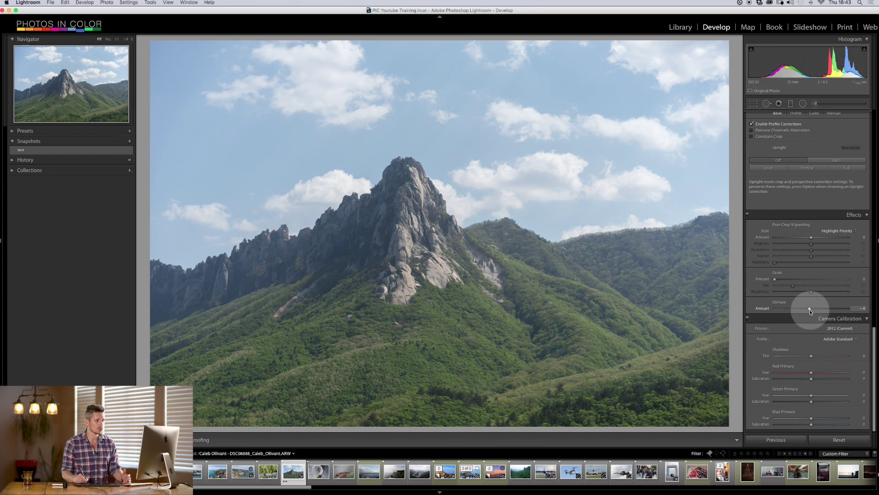
{"action": "left_click_drag", "start_coordinate": [813, 310], "coordinate": [823, 308]}
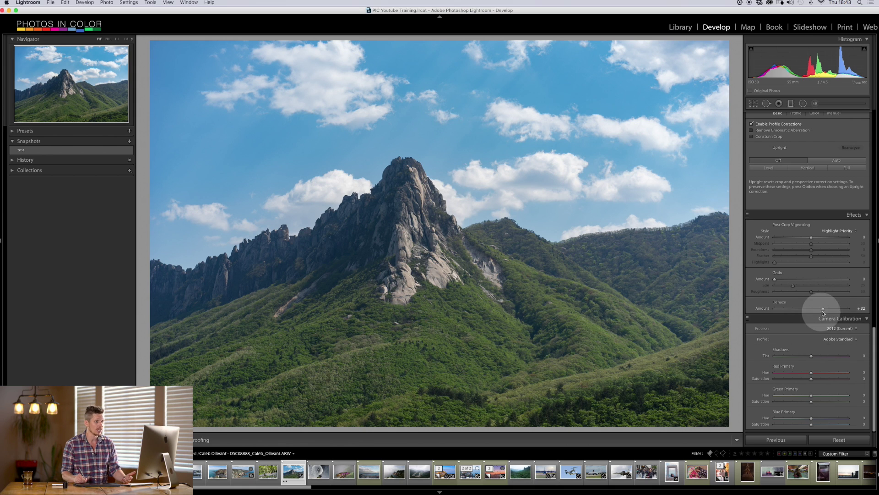
{"action": "left_click_drag", "start_coordinate": [822, 311], "coordinate": [790, 308]}
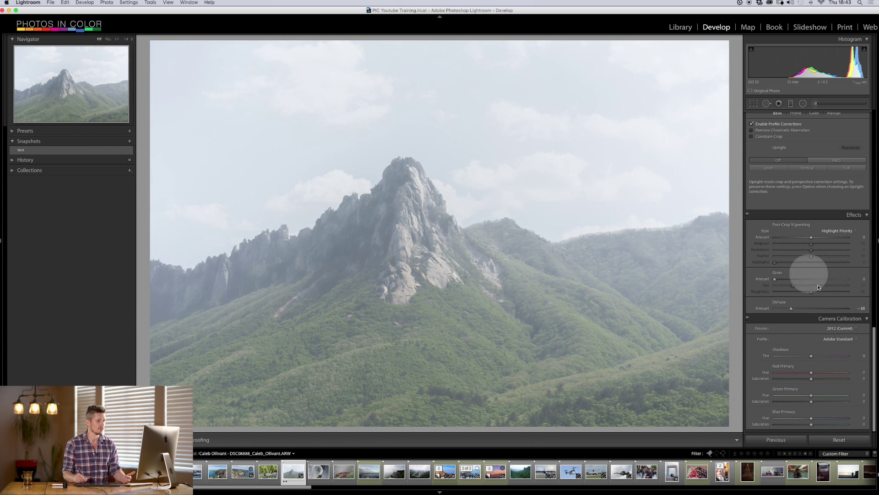
{"action": "left_click_drag", "start_coordinate": [793, 309], "coordinate": [810, 309]}
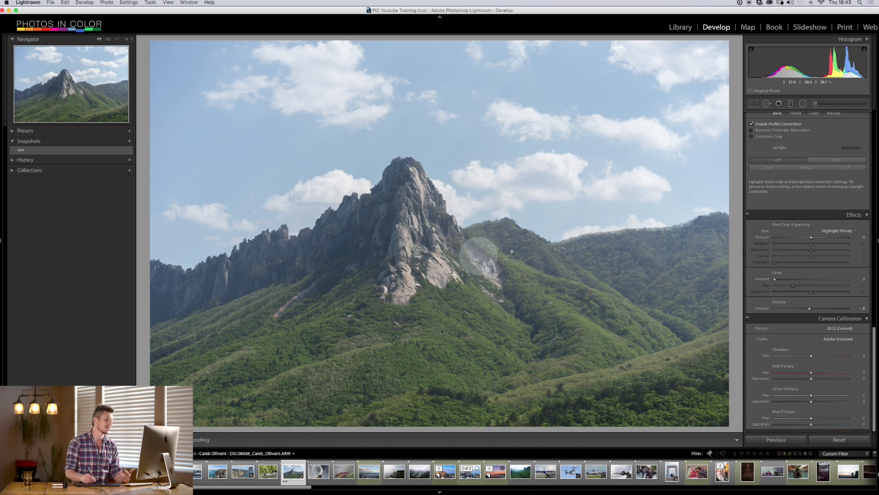
{"action": "left_click_drag", "start_coordinate": [810, 308], "coordinate": [822, 308]}
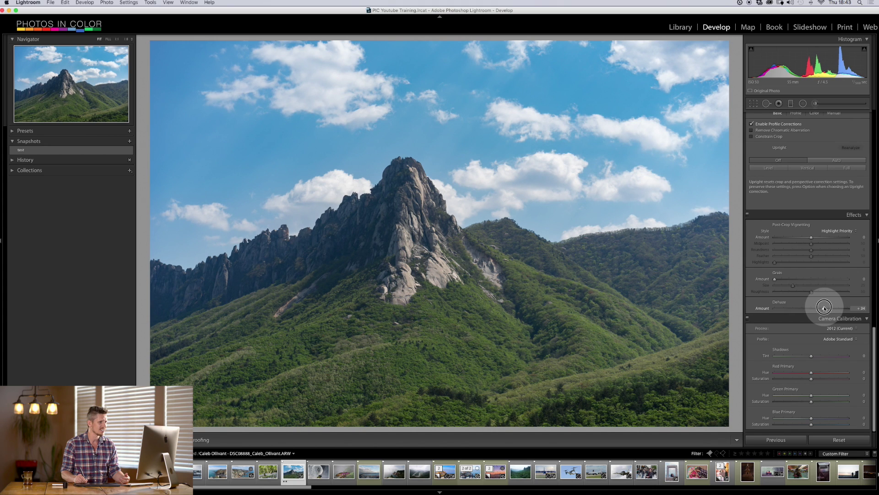
{"action": "left_click_drag", "start_coordinate": [824, 308], "coordinate": [822, 308]}
Compare stronger and weaker Dehaze on the rock face at close range and set the amount to +26
{"action": "left_click", "coordinate": [375, 233]}
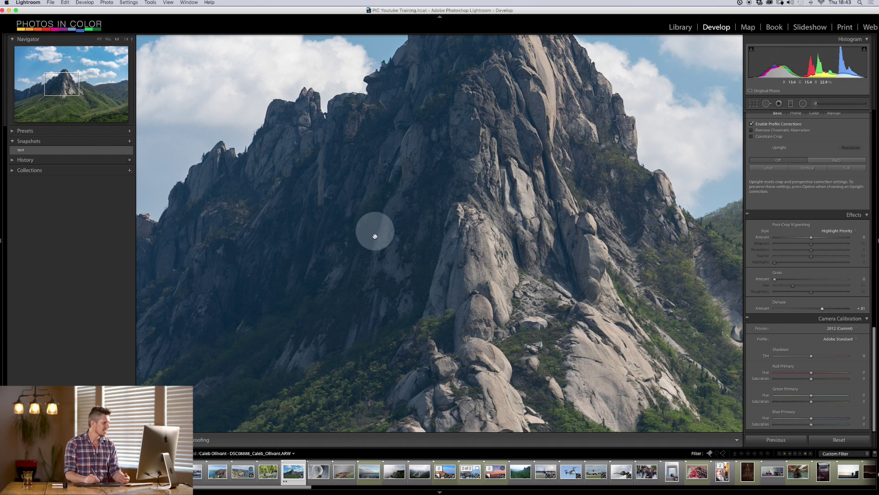
{"action": "left_click_drag", "start_coordinate": [824, 308], "coordinate": [833, 307]}
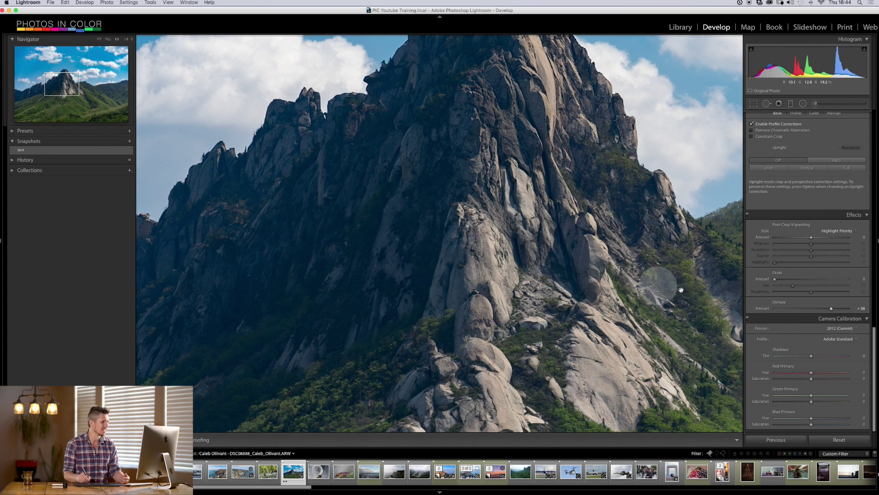
{"action": "left_click_drag", "start_coordinate": [833, 308], "coordinate": [821, 308]}
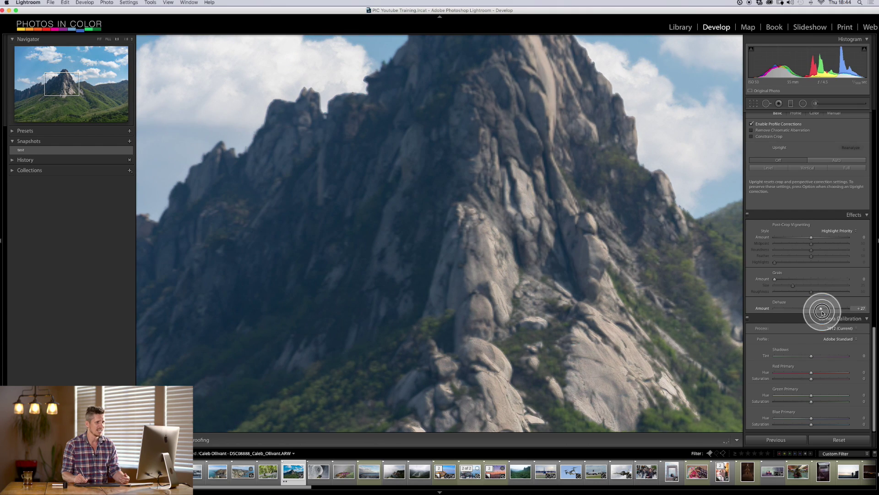
{"action": "left_click_drag", "start_coordinate": [822, 308], "coordinate": [822, 310]}
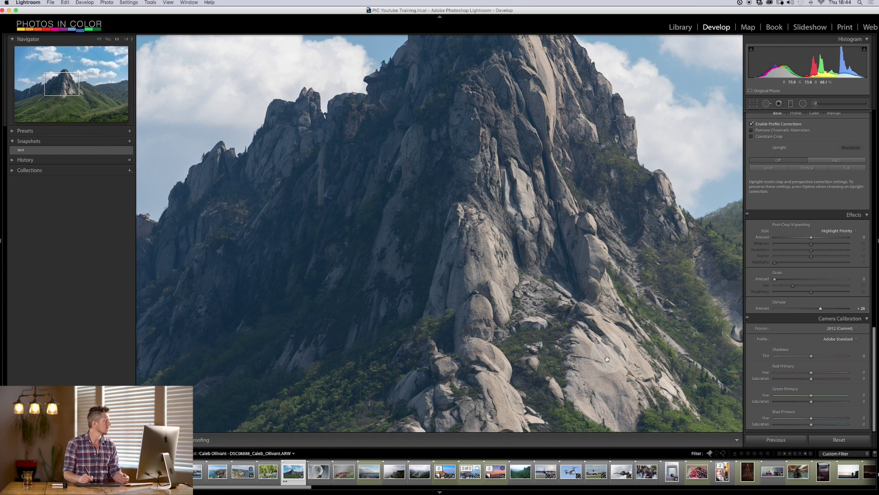
{"action": "mouse_move", "coordinate": [462, 220]}
{"action": "left_mouse_down"}
{"action": "mouse_move", "coordinate": [461, 259]}
{"action": "mouse_move", "coordinate": [456, 223]}
{"action": "left_mouse_up"}
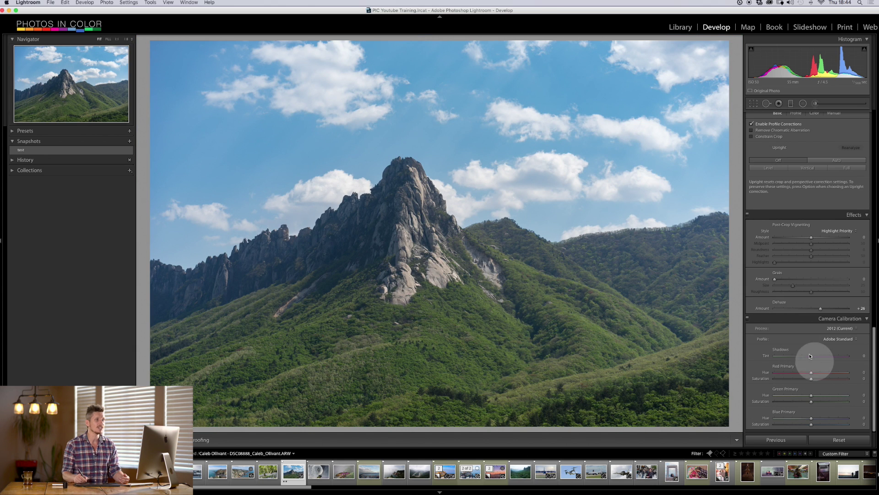
Lower the photo's Highlights to -89 to recover detail in the clouds
{"action": "left_click", "coordinate": [813, 52]}
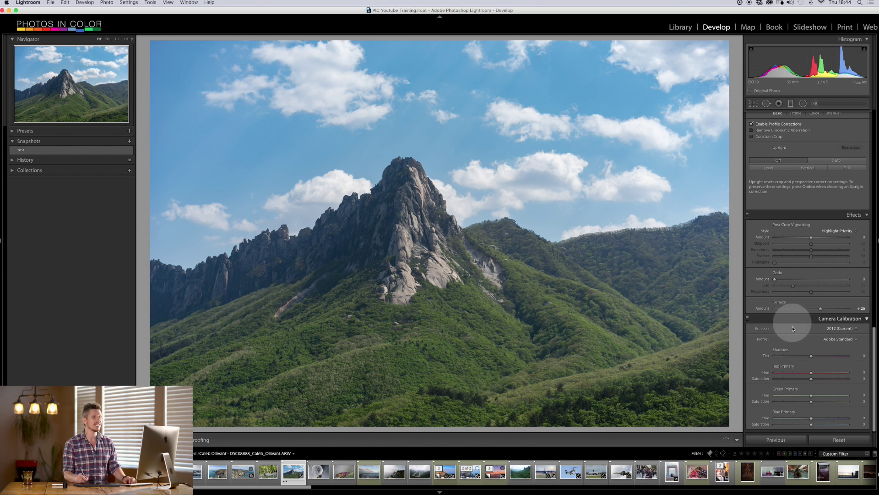
{"action": "left_click_drag", "start_coordinate": [874, 333], "coordinate": [796, 39]}
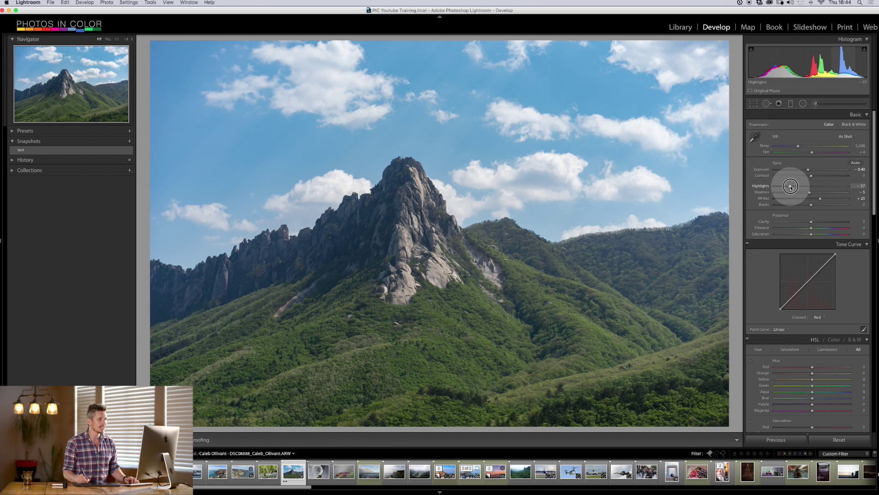
{"action": "left_click_drag", "start_coordinate": [760, 187], "coordinate": [779, 186]}
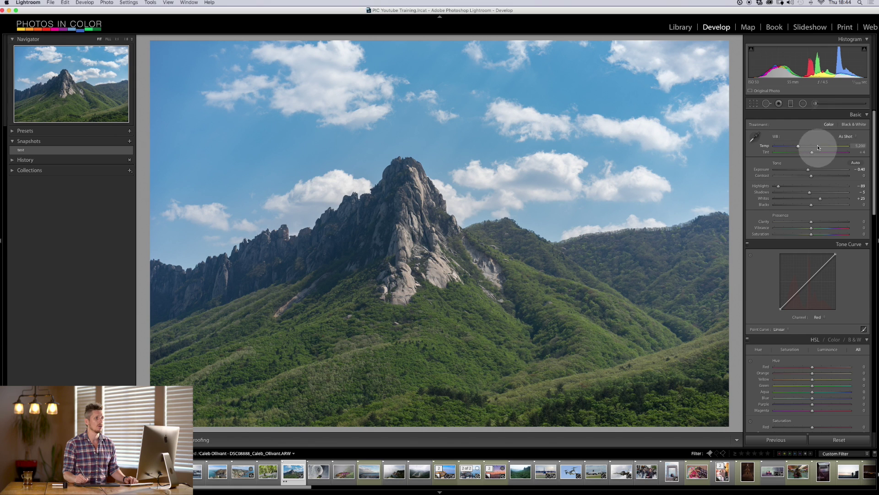
Set up a new Adjustment Brush with Exposure -3.87, all other effects at zero and Auto Mask on
{"action": "left_click", "coordinate": [816, 105]}
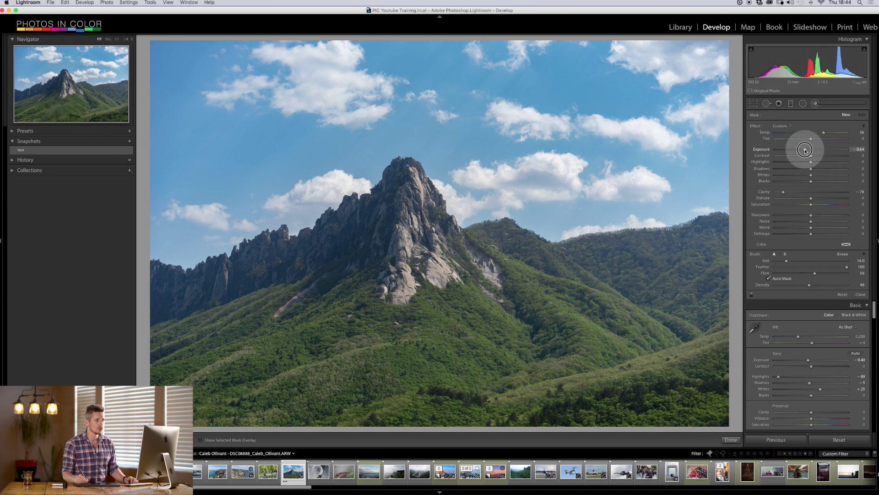
{"action": "left_click_drag", "start_coordinate": [809, 152], "coordinate": [779, 154]}
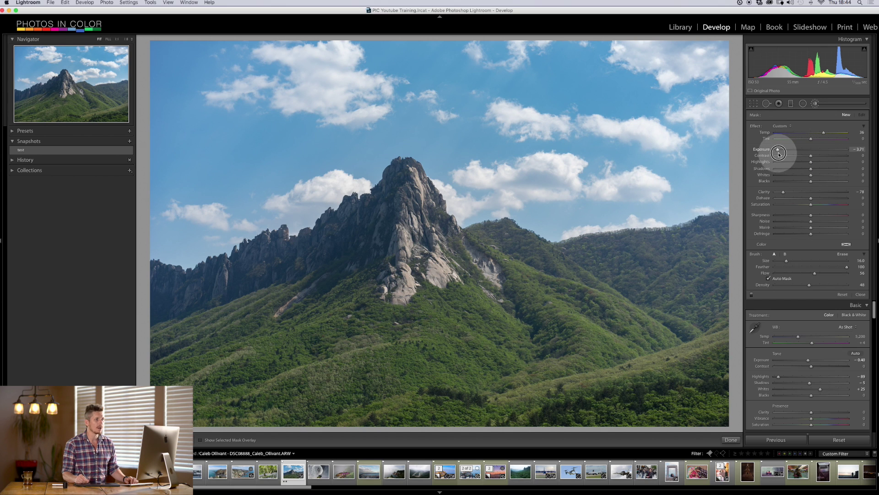
{"action": "left_click_drag", "start_coordinate": [784, 192], "coordinate": [811, 191]}
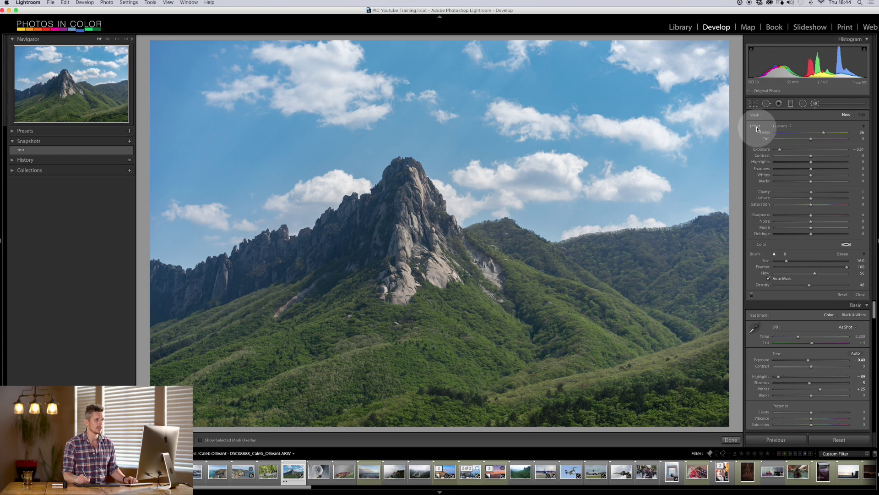
{"action": "left_click_drag", "start_coordinate": [811, 149], "coordinate": [783, 151]}
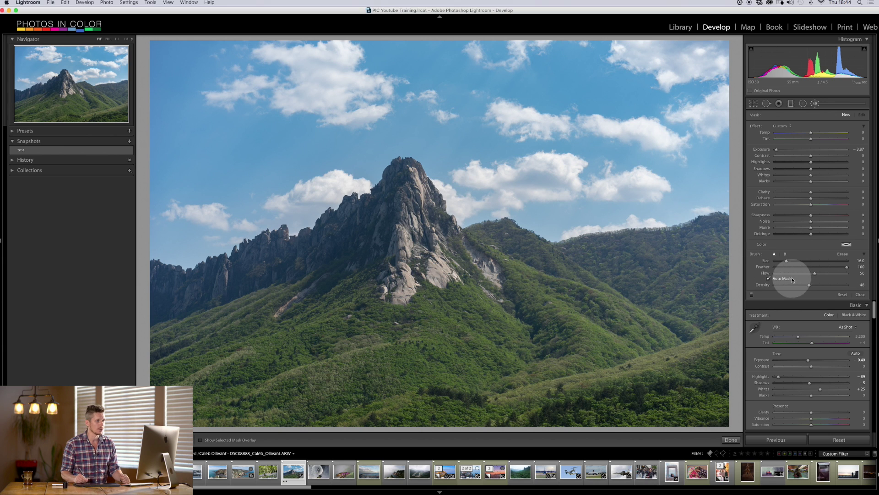
{"action": "left_click", "coordinate": [769, 278]}
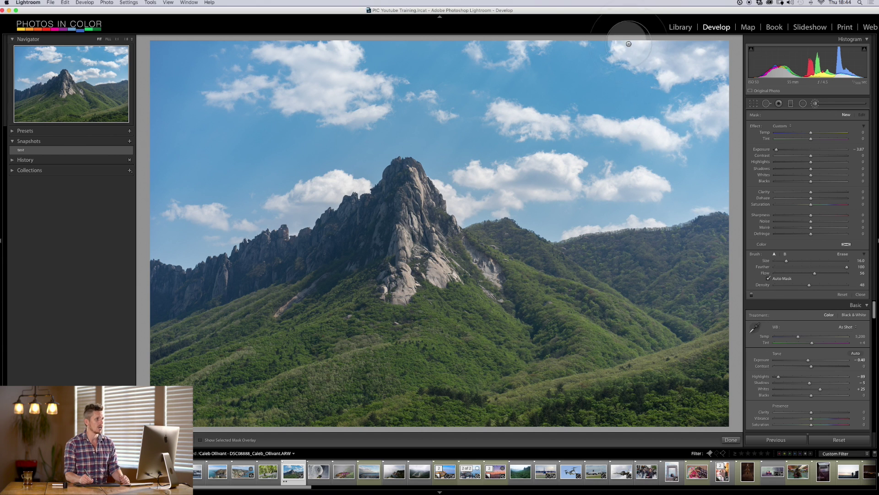
Raise the brush Flow to 100 and darken the upper-right cloud and the large upper-left cloud in the sky
{"action": "mouse_move", "coordinate": [628, 51]}
{"action": "left_mouse_down"}
{"action": "mouse_move", "coordinate": [672, 68]}
{"action": "mouse_move", "coordinate": [696, 61]}
{"action": "left_mouse_up"}
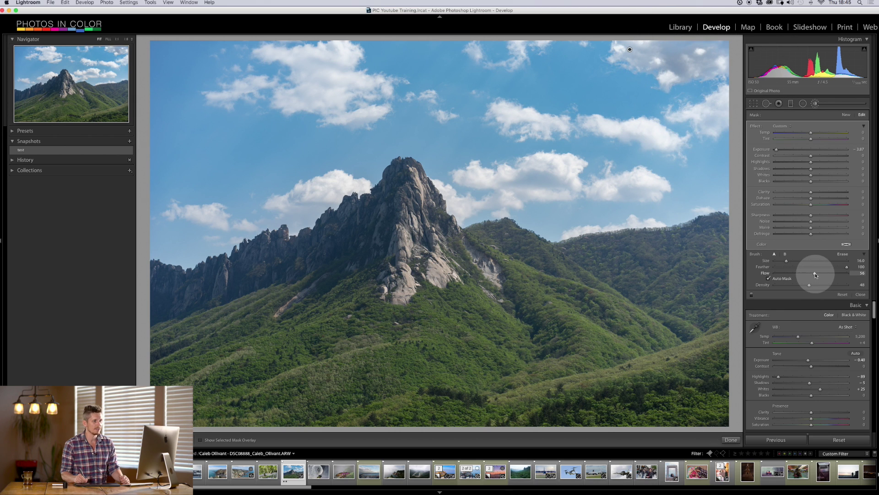
{"action": "left_click_drag", "start_coordinate": [859, 270], "coordinate": [861, 270]}
{"action": "mouse_move", "coordinate": [638, 54]}
{"action": "left_mouse_down"}
{"action": "mouse_move", "coordinate": [678, 75]}
{"action": "mouse_move", "coordinate": [700, 62]}
{"action": "mouse_move", "coordinate": [703, 76]}
{"action": "left_mouse_up"}
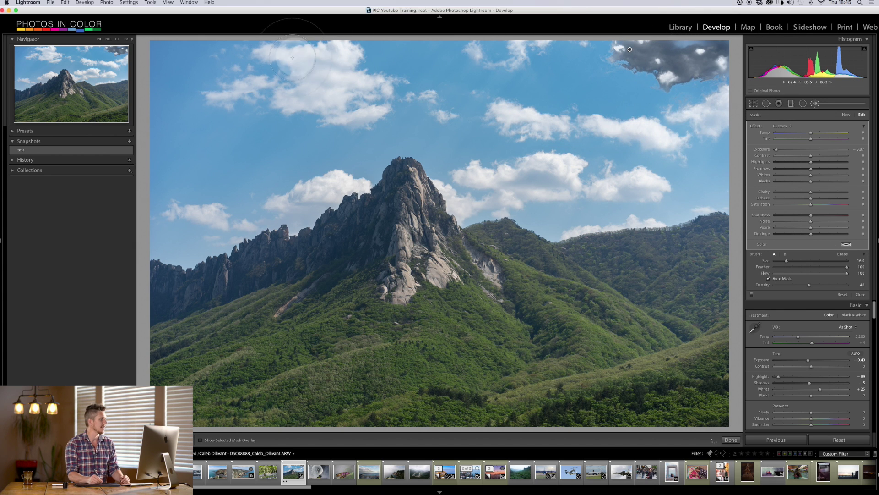
{"action": "left_click_drag", "start_coordinate": [289, 57], "coordinate": [324, 65]}
{"action": "left_click_drag", "start_coordinate": [348, 87], "coordinate": [339, 102]}
Reduce the brush size to 9.0 and paint the darkening over the smaller clouds across the sky and beside the peak
{"action": "key", "text": "bracketleft"}
{"action": "key", "text": "bracketleft"}
{"action": "key", "text": "bracketleft"}
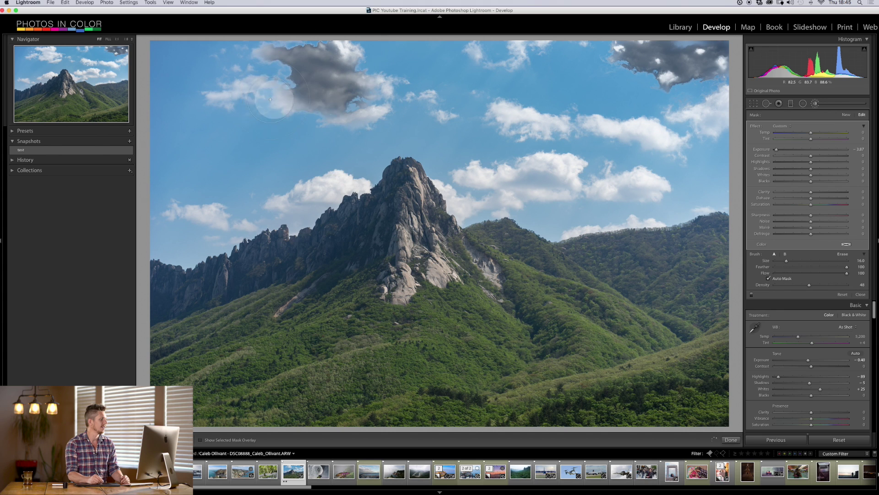
{"action": "key", "text": "bracketleft"}
{"action": "key", "text": "bracketleft"}
{"action": "key", "text": "bracketleft"}
{"action": "key", "text": "bracketleft"}
{"action": "left_click_drag", "start_coordinate": [217, 97], "coordinate": [274, 74]}
{"action": "mouse_move", "coordinate": [332, 116]}
{"action": "left_mouse_down"}
{"action": "mouse_move", "coordinate": [382, 109]}
{"action": "mouse_move", "coordinate": [374, 86]}
{"action": "left_mouse_up"}
{"action": "left_click_drag", "start_coordinate": [501, 111], "coordinate": [550, 122]}
{"action": "mouse_move", "coordinate": [703, 97]}
{"action": "left_mouse_down"}
{"action": "mouse_move", "coordinate": [693, 114]}
{"action": "mouse_move", "coordinate": [729, 119]}
{"action": "left_mouse_up"}
{"action": "left_click_drag", "start_coordinate": [666, 137], "coordinate": [603, 125]}
{"action": "left_click_drag", "start_coordinate": [646, 192], "coordinate": [458, 178]}
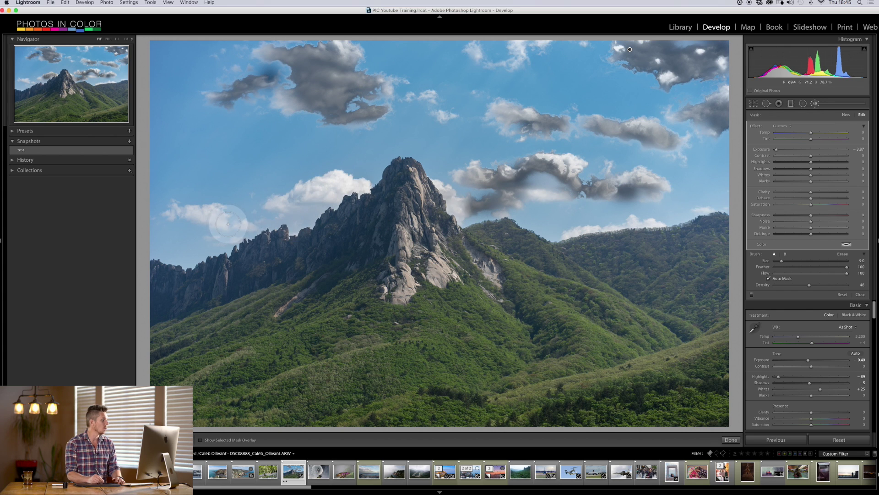
{"action": "left_click_drag", "start_coordinate": [220, 222], "coordinate": [187, 213]}
{"action": "mouse_move", "coordinate": [474, 47]}
{"action": "left_mouse_down"}
{"action": "mouse_move", "coordinate": [496, 55]}
{"action": "mouse_move", "coordinate": [510, 41]}
{"action": "left_mouse_up"}
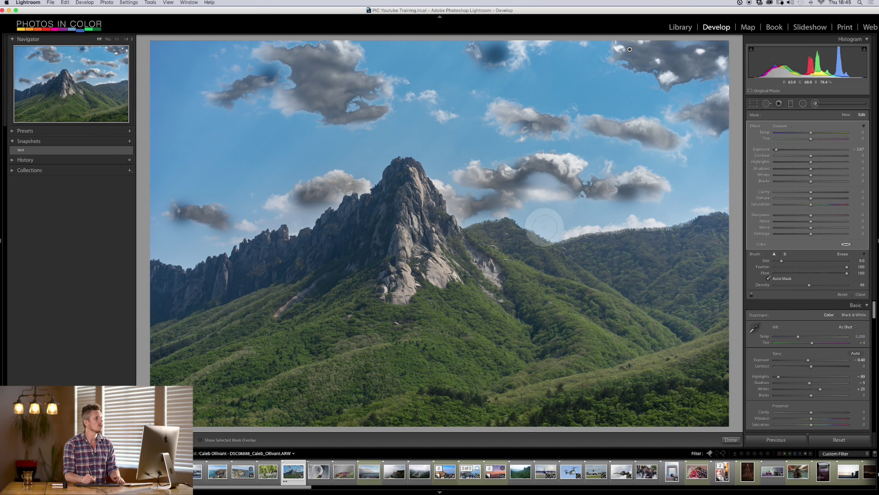
{"action": "left_click", "coordinate": [574, 167]}
{"action": "left_click_drag", "start_coordinate": [573, 167], "coordinate": [548, 165]}
{"action": "left_click", "coordinate": [670, 77]}
{"action": "left_click", "coordinate": [340, 55]}
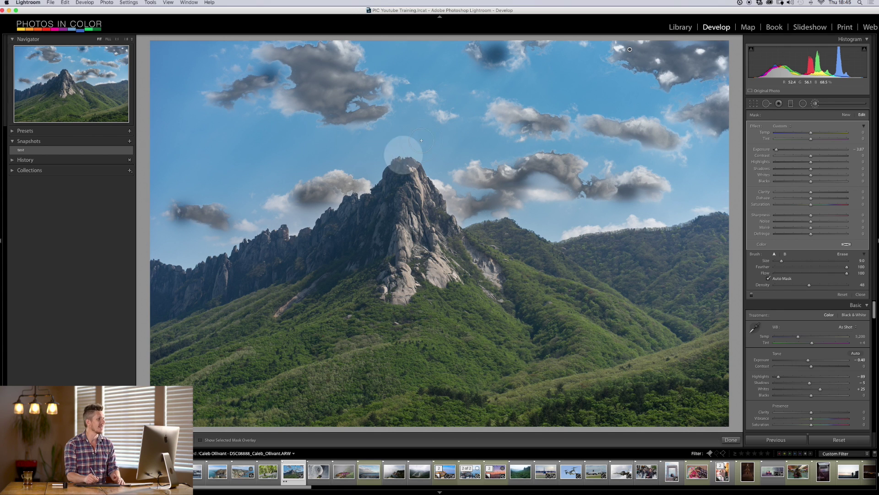
{"action": "left_click", "coordinate": [513, 246]}
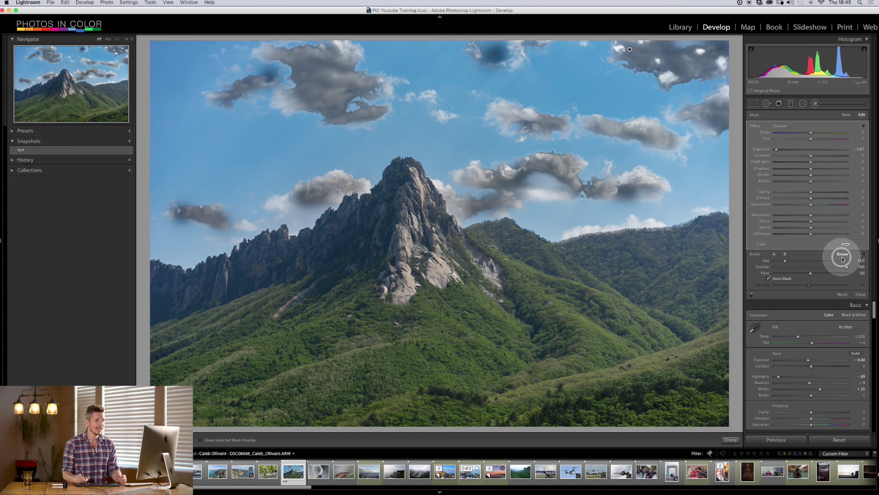
Switch the brush to Erase with Flow 100 and remove darkening spilled onto the sky around the top-centre, far-left and upper-left clouds
{"action": "left_click_drag", "start_coordinate": [844, 273], "coordinate": [864, 273]}
{"action": "mouse_move", "coordinate": [532, 58]}
{"action": "left_mouse_down"}
{"action": "mouse_move", "coordinate": [497, 48]}
{"action": "mouse_move", "coordinate": [515, 90]}
{"action": "mouse_move", "coordinate": [506, 125]}
{"action": "mouse_move", "coordinate": [494, 60]}
{"action": "left_mouse_up"}
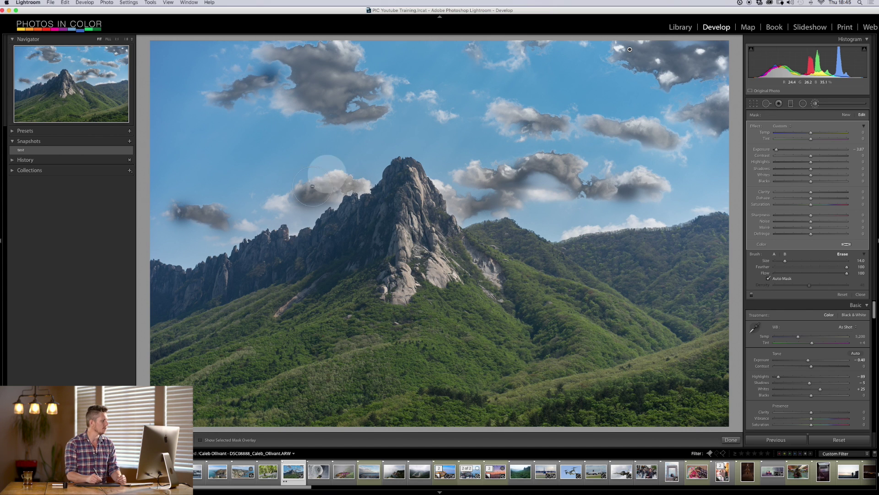
{"action": "left_click", "coordinate": [180, 231]}
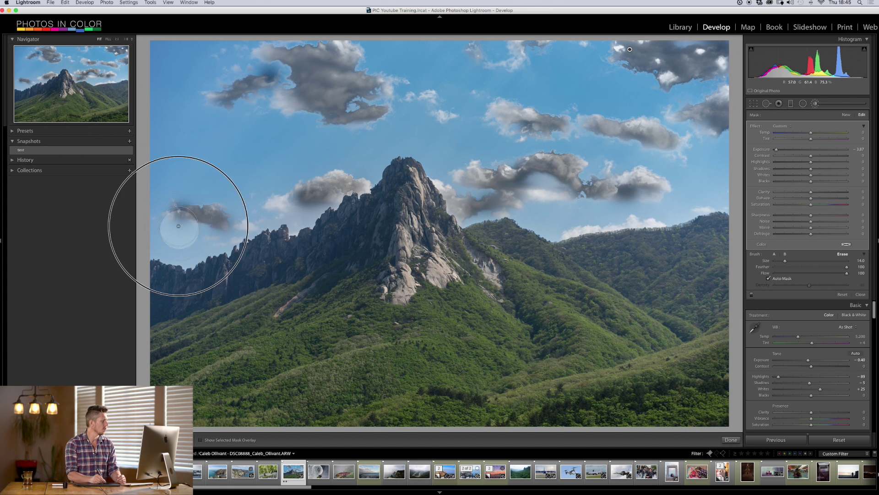
{"action": "left_click", "coordinate": [255, 73]}
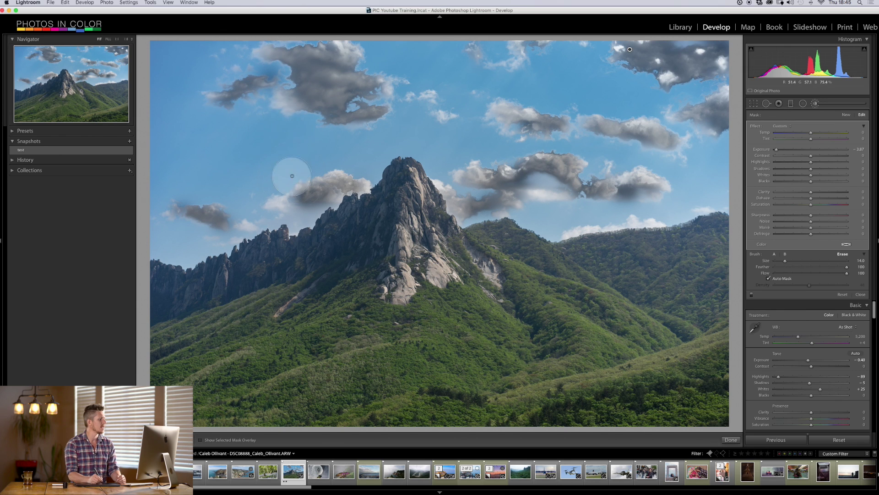
{"action": "left_click", "coordinate": [271, 72]}
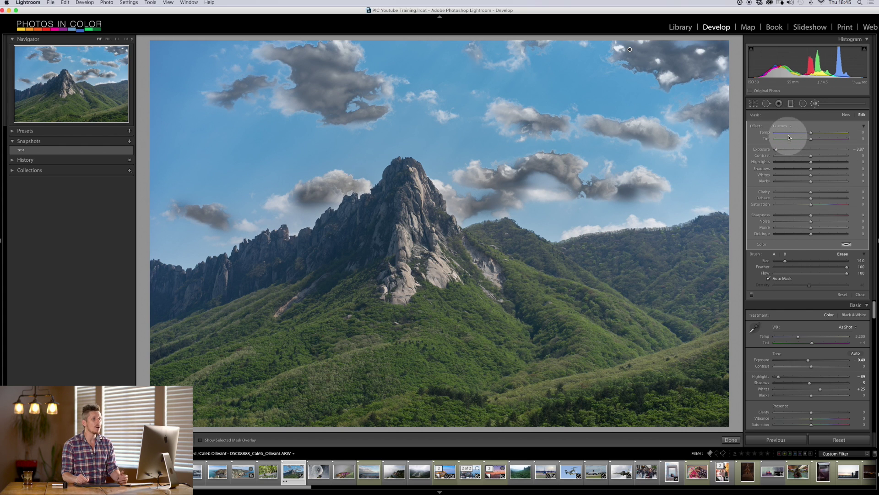
Set the cloud brush effects to Exposure -0.41, Highlights -34, Whites -22 and Clarity 29
{"action": "mouse_move", "coordinate": [776, 149]}
{"action": "left_mouse_down"}
{"action": "mouse_move", "coordinate": [813, 152]}
{"action": "mouse_move", "coordinate": [774, 162]}
{"action": "mouse_move", "coordinate": [834, 158]}
{"action": "mouse_move", "coordinate": [796, 163]}
{"action": "mouse_move", "coordinate": [798, 176]}
{"action": "left_mouse_up"}
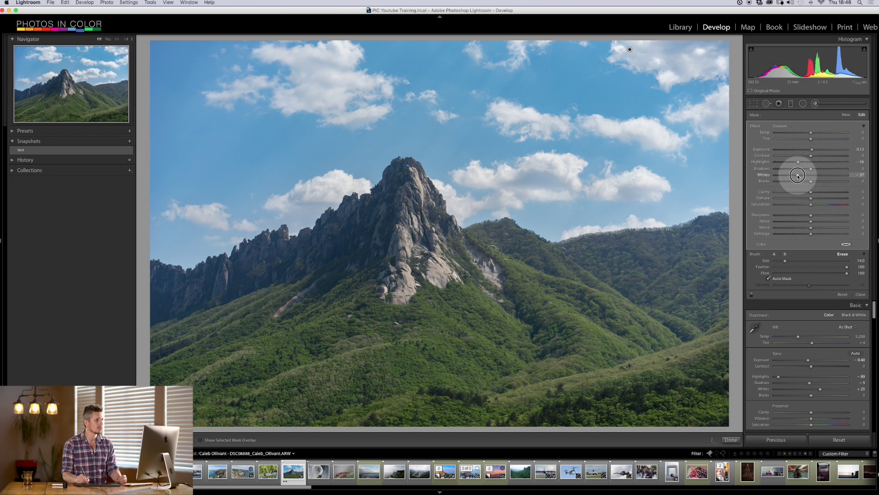
{"action": "mouse_move", "coordinate": [812, 192]}
{"action": "left_mouse_down"}
{"action": "mouse_move", "coordinate": [849, 195]}
{"action": "mouse_move", "coordinate": [771, 194]}
{"action": "mouse_move", "coordinate": [841, 192]}
{"action": "mouse_move", "coordinate": [821, 192]}
{"action": "left_mouse_up"}
{"action": "mouse_move", "coordinate": [811, 157]}
{"action": "left_mouse_down"}
{"action": "mouse_move", "coordinate": [832, 157]}
{"action": "mouse_move", "coordinate": [808, 151]}
{"action": "left_mouse_up"}
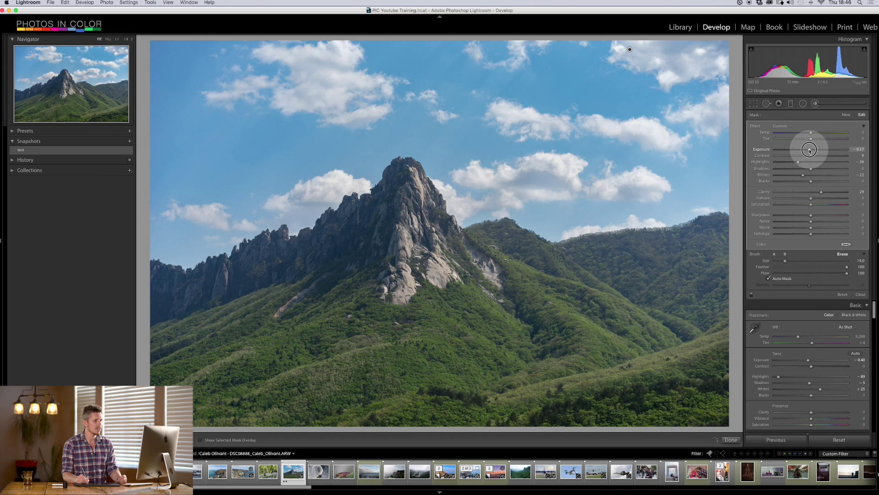
{"action": "left_click_drag", "start_coordinate": [806, 151], "coordinate": [805, 151]}
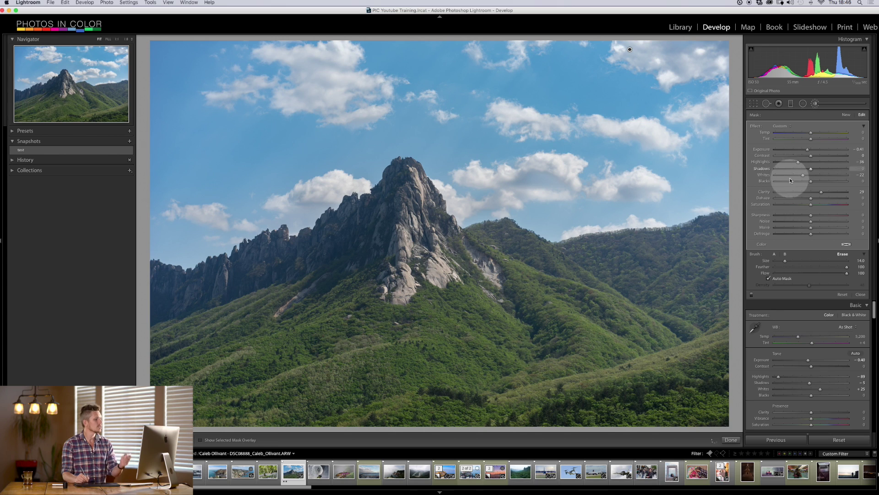
Compare the photo before and after the edits and close the Adjustment Brush
{"action": "key", "text": "backslash"}
{"action": "key", "text": "backslash"}
{"action": "key", "text": "backslash"}
{"action": "key", "text": "backslash"}
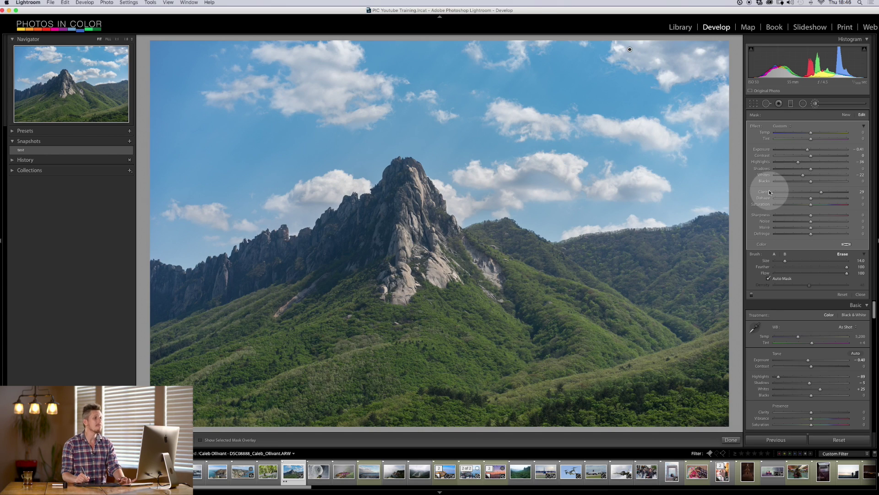
{"action": "left_click", "coordinate": [815, 103]}
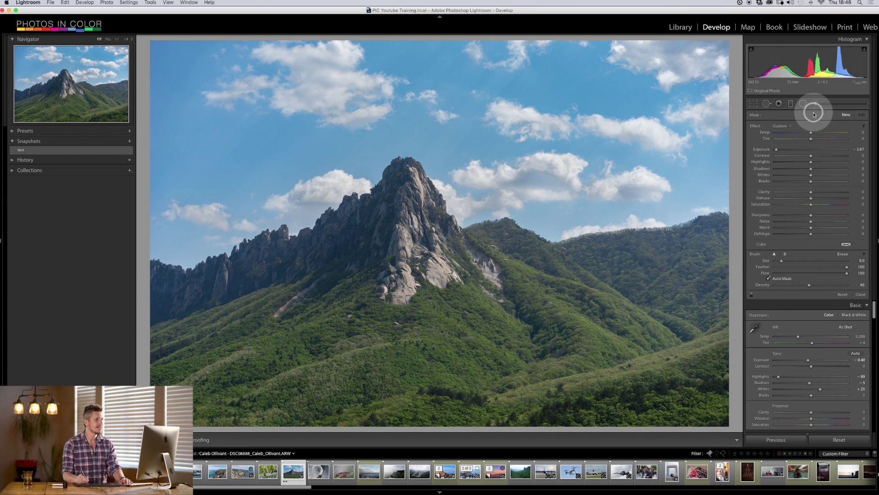
Lower the Blue luminance in the HSL settings to -6 to deepen the sky
{"action": "left_click_drag", "start_coordinate": [876, 181], "coordinate": [873, 241]}
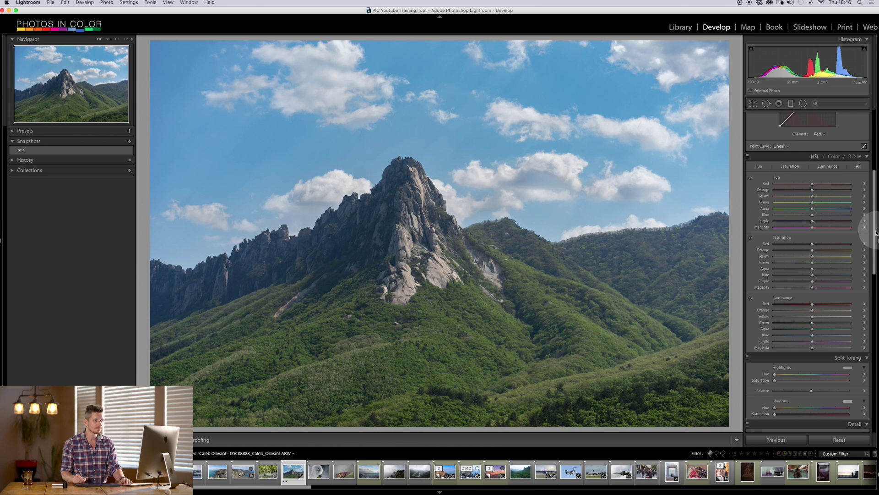
{"action": "left_click_drag", "start_coordinate": [874, 234], "coordinate": [874, 240]}
{"action": "left_click_drag", "start_coordinate": [813, 318], "coordinate": [811, 319]}
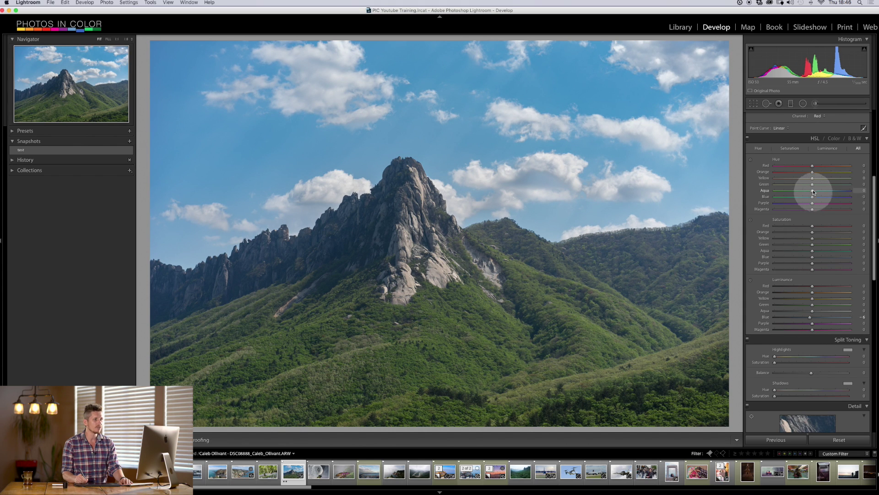
Shift the HSL Green hue to -8 and the Yellow hue to -23 to warm the foliage
{"action": "left_click_drag", "start_coordinate": [813, 186], "coordinate": [844, 184]}
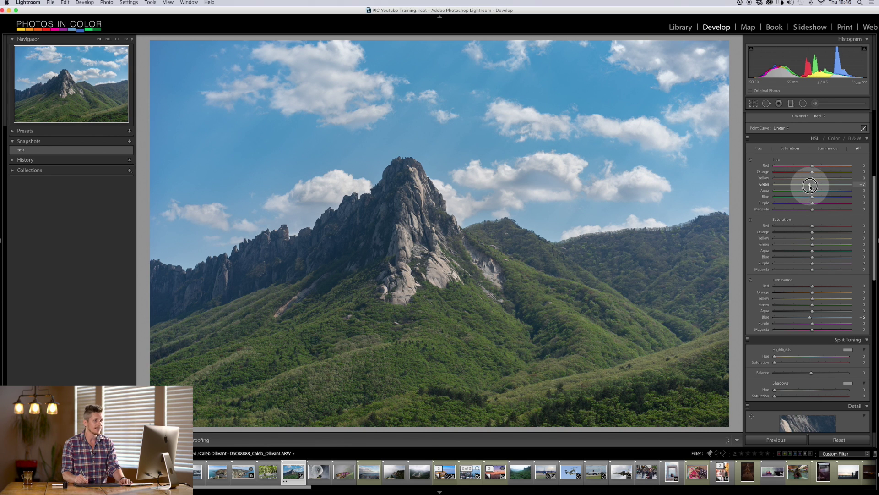
{"action": "mouse_move", "coordinate": [811, 179]}
{"action": "left_mouse_down"}
{"action": "mouse_move", "coordinate": [792, 181]}
{"action": "mouse_move", "coordinate": [842, 178]}
{"action": "mouse_move", "coordinate": [786, 185]}
{"action": "mouse_move", "coordinate": [798, 179]}
{"action": "left_mouse_up"}
{"action": "mouse_move", "coordinate": [504, 485]}
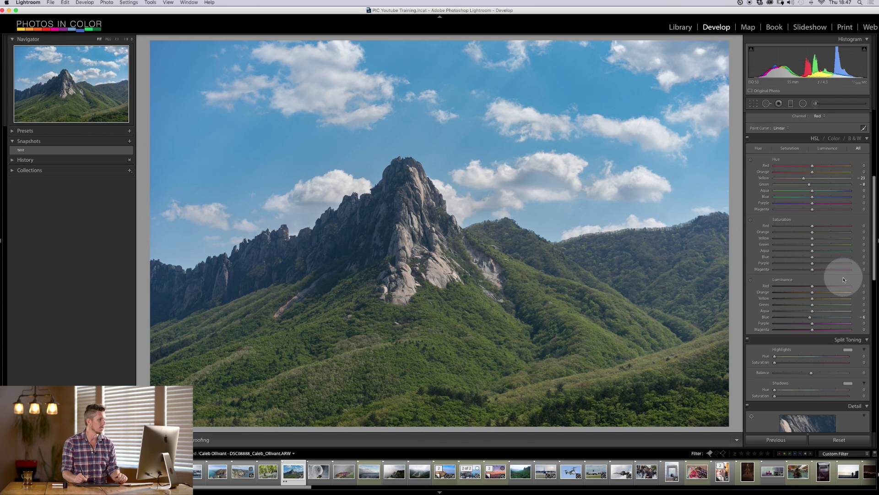
Add a slanted Graduated Filter covering the left side of the photo up to the peak and reset its effects to zero
{"action": "left_click_drag", "start_coordinate": [875, 222], "coordinate": [866, 134]}
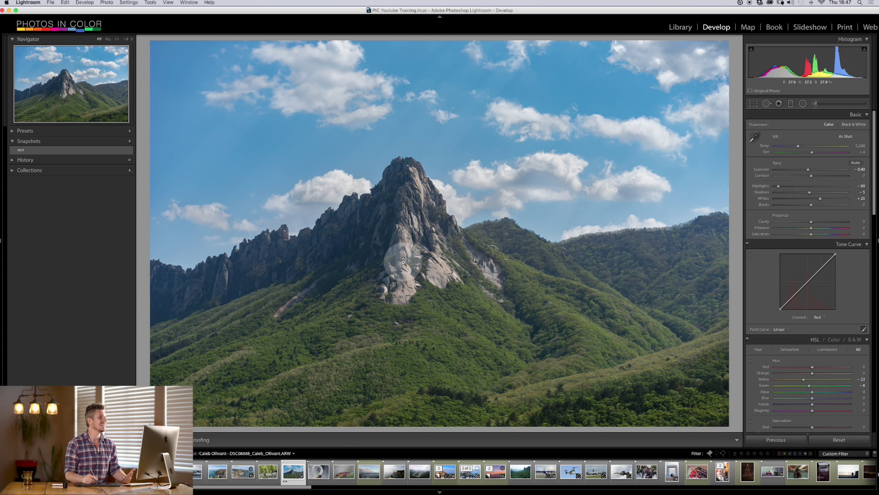
{"action": "left_click", "coordinate": [791, 105]}
{"action": "left_click_drag", "start_coordinate": [293, 268], "coordinate": [453, 228]}
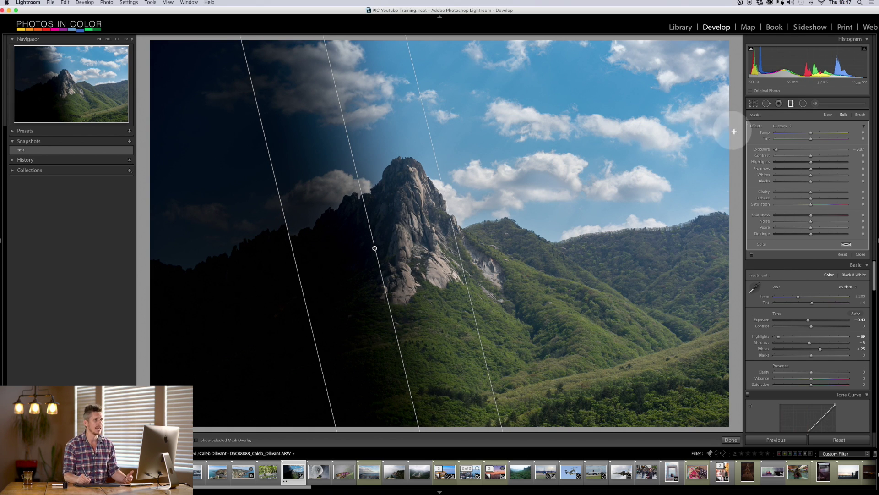
{"action": "double_click", "coordinate": [756, 128]}
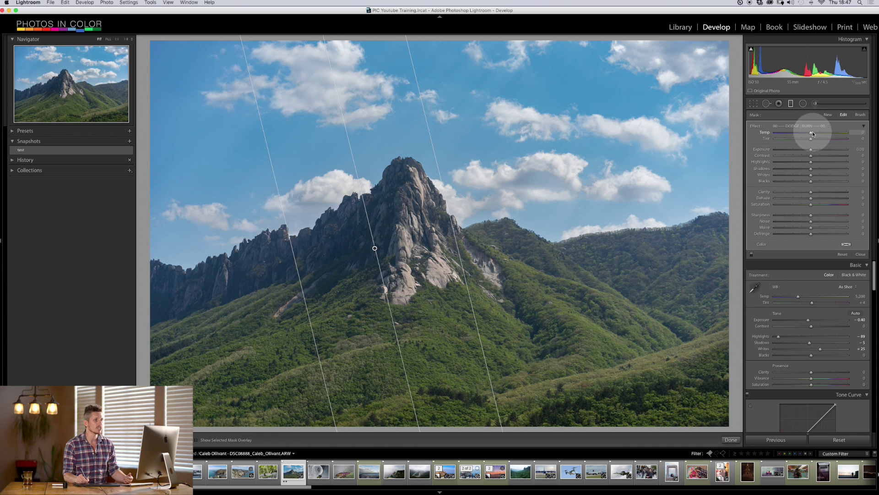
Set the left Graduated Filter to Temp -6, Tint 27 and Contrast 19
{"action": "left_click_drag", "start_coordinate": [813, 133], "coordinate": [802, 134]}
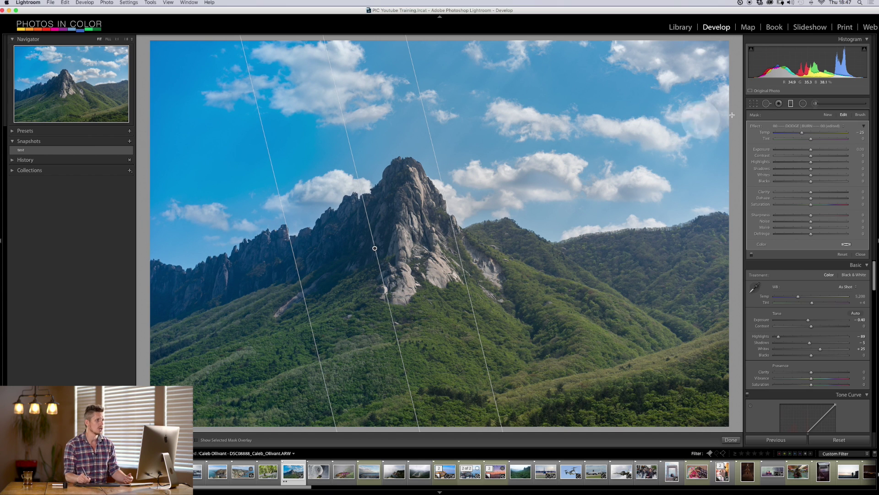
{"action": "mouse_move", "coordinate": [805, 132]}
{"action": "left_mouse_down"}
{"action": "mouse_move", "coordinate": [772, 156]}
{"action": "mouse_move", "coordinate": [817, 132]}
{"action": "left_mouse_up"}
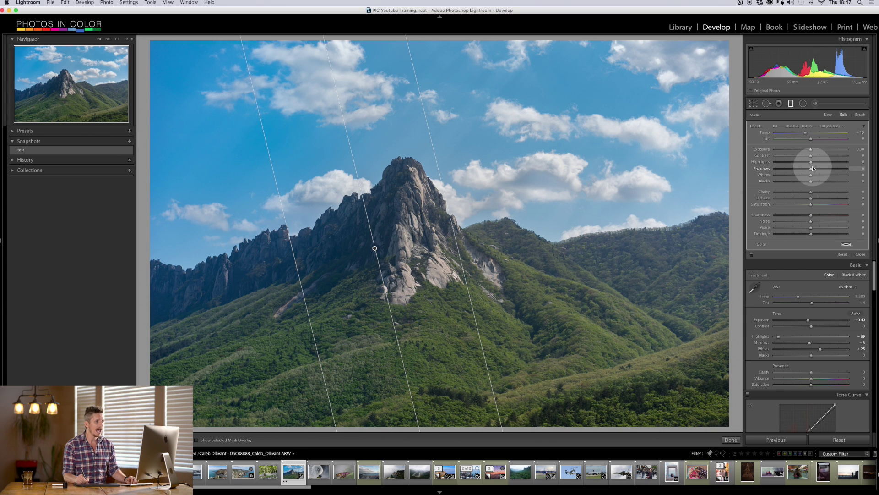
{"action": "left_click_drag", "start_coordinate": [811, 156], "coordinate": [822, 156]}
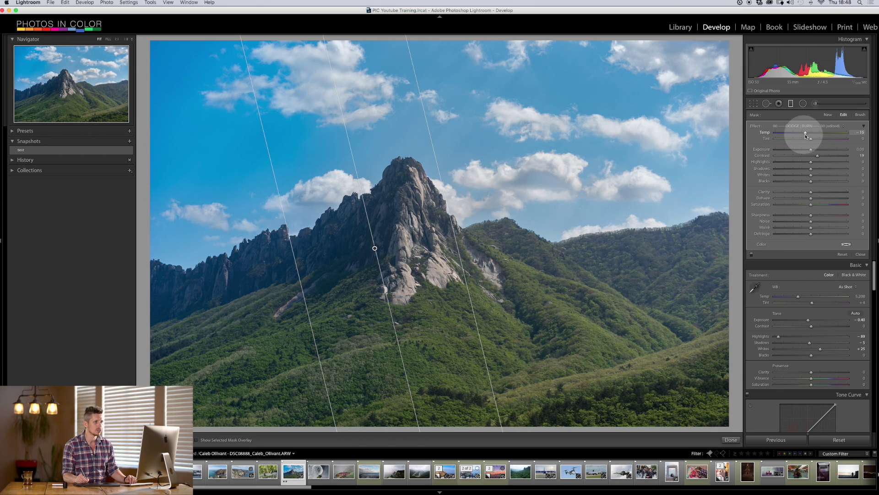
{"action": "left_click_drag", "start_coordinate": [806, 133], "coordinate": [818, 139]}
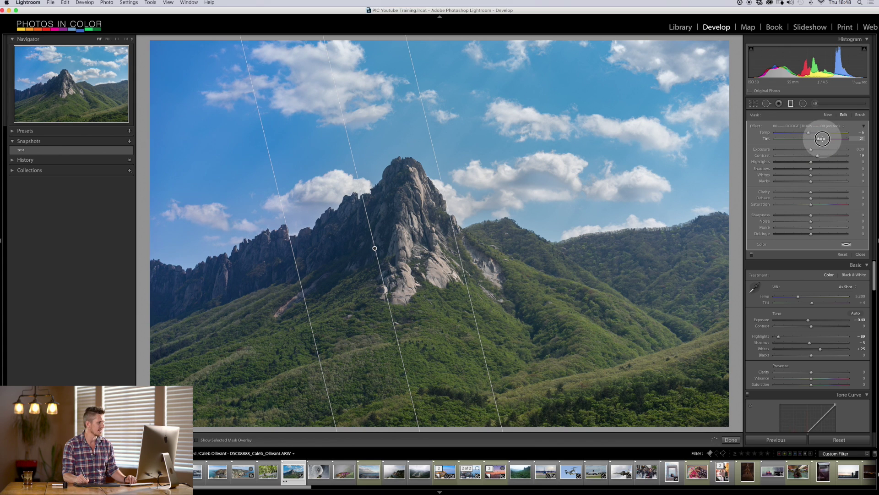
{"action": "left_click_drag", "start_coordinate": [821, 139], "coordinate": [820, 139]}
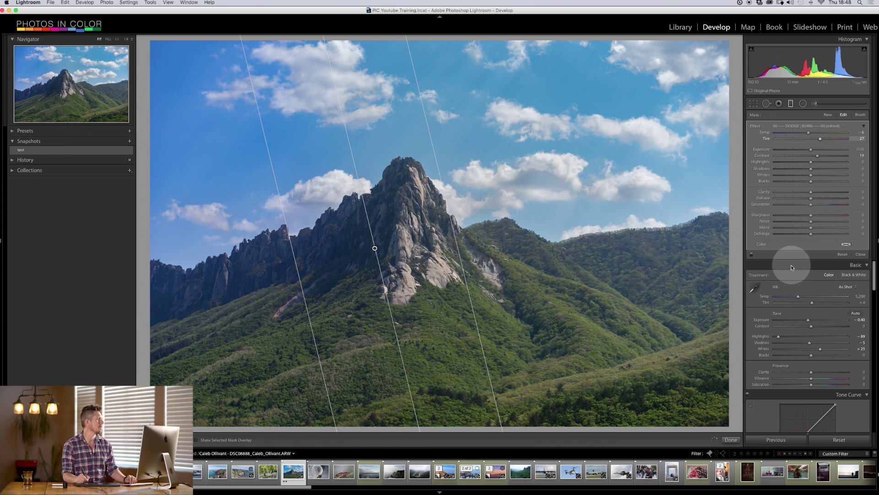
Add a diagonal Graduated Filter over the lower-right hills with Temp 16, Tint 12, Contrast 12 and Shadows -16
{"action": "left_click_drag", "start_coordinate": [568, 330], "coordinate": [451, 205]}
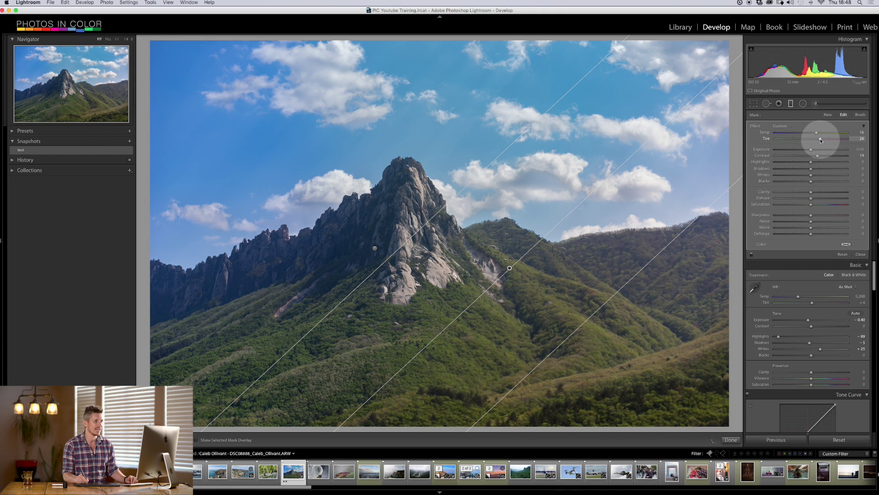
{"action": "left_click_drag", "start_coordinate": [821, 140], "coordinate": [803, 139]}
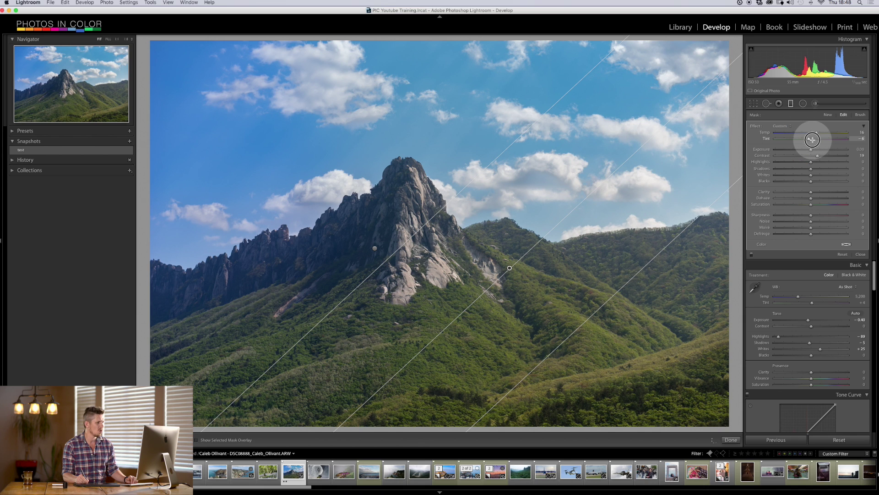
{"action": "left_click_drag", "start_coordinate": [816, 144], "coordinate": [814, 164]}
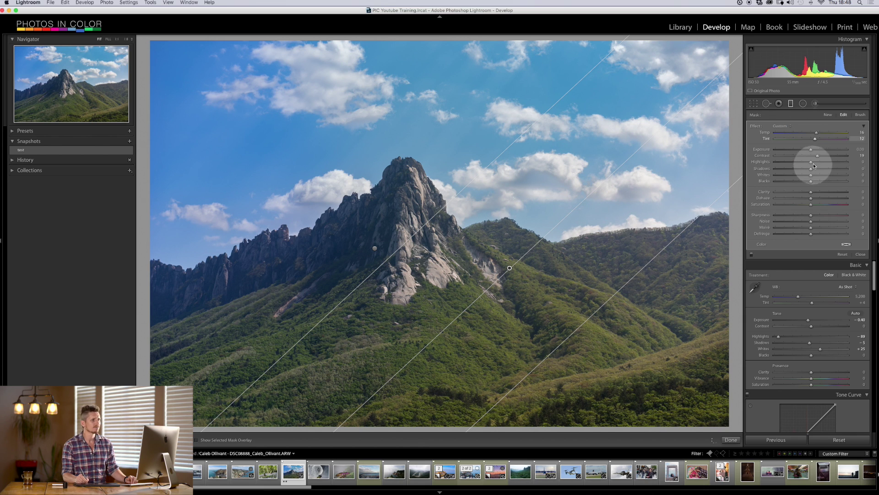
{"action": "mouse_move", "coordinate": [815, 155]}
{"action": "left_mouse_down"}
{"action": "mouse_move", "coordinate": [810, 194]}
{"action": "mouse_move", "coordinate": [797, 170]}
{"action": "mouse_move", "coordinate": [805, 169]}
{"action": "left_mouse_up"}
{"action": "left_click_drag", "start_coordinate": [806, 169], "coordinate": [804, 169]}
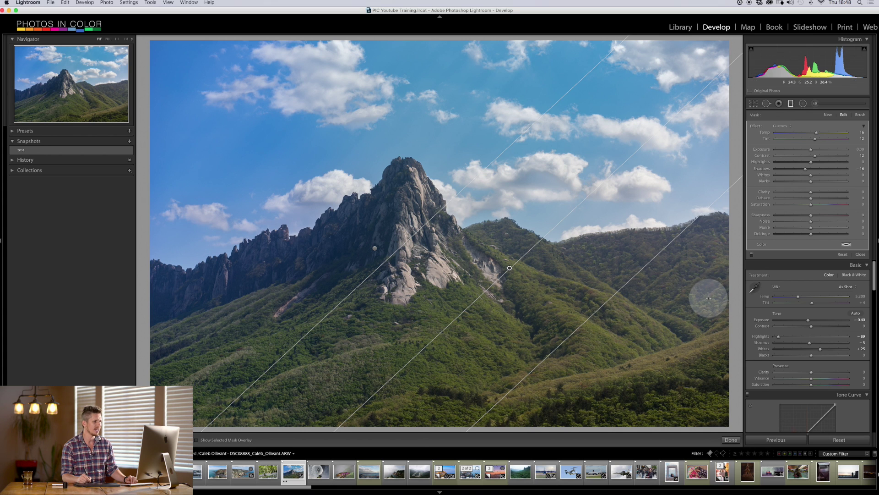
Close the Graduated Filter and compare the edited photo with the original
{"action": "left_click", "coordinate": [791, 104]}
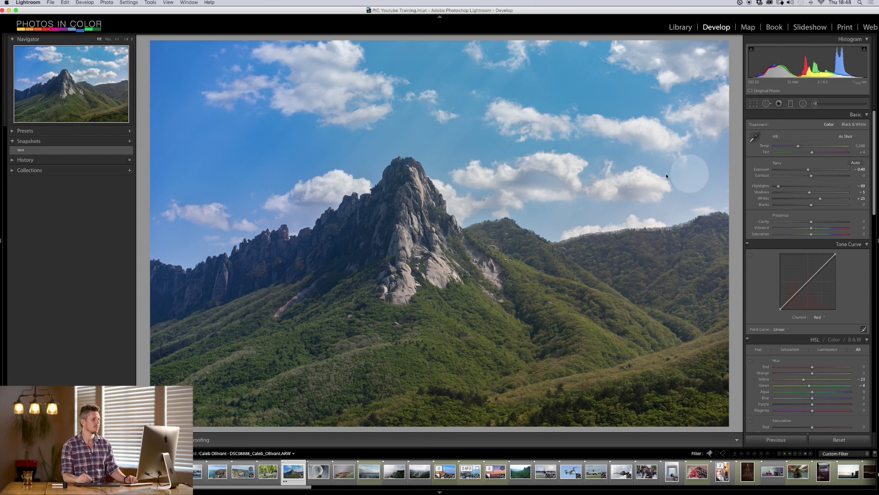
{"action": "key", "text": "backslash"}
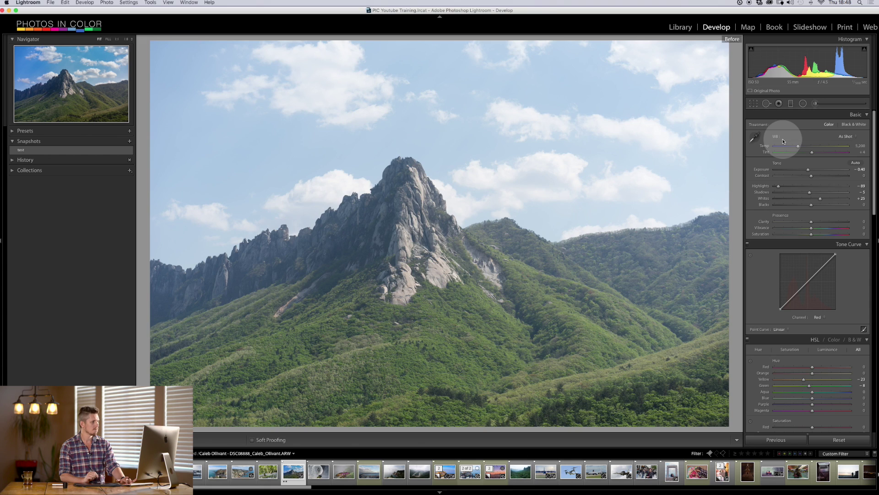
{"action": "key", "text": "backslash"}
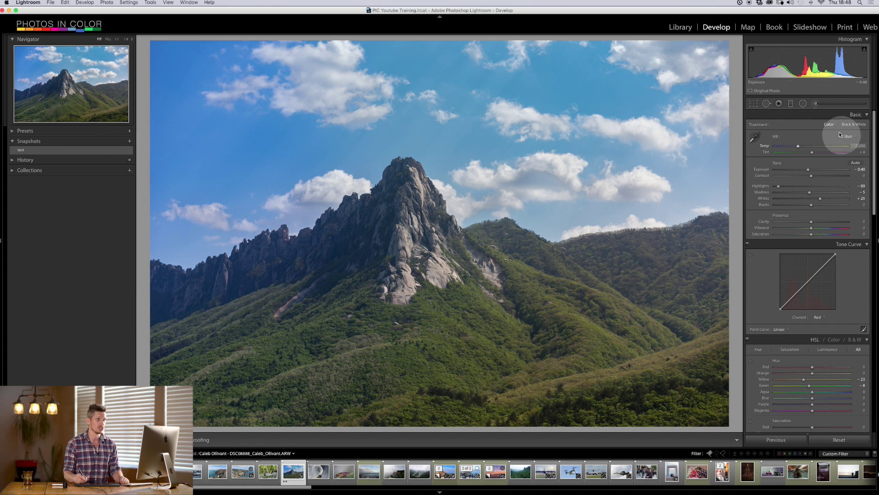
Create a new Adjustment Brush with Temp 11, Exposure 0.13 and Size 12.0, and paint the sky around the main peak
{"action": "left_click", "coordinate": [816, 104]}
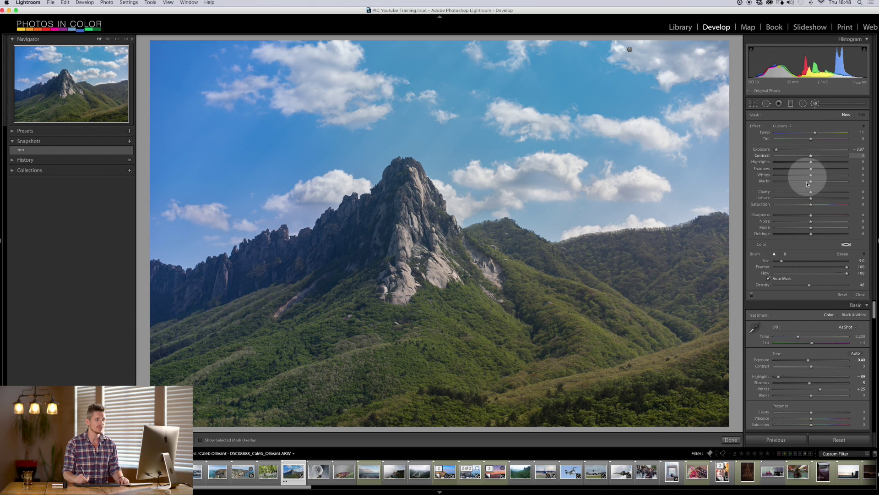
{"action": "left_click_drag", "start_coordinate": [776, 150], "coordinate": [815, 149]}
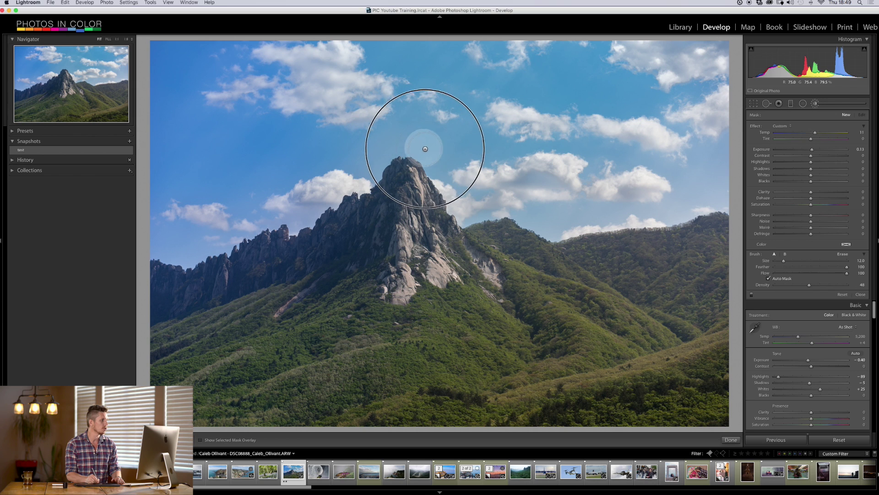
{"action": "left_click_drag", "start_coordinate": [580, 219], "coordinate": [596, 222]}
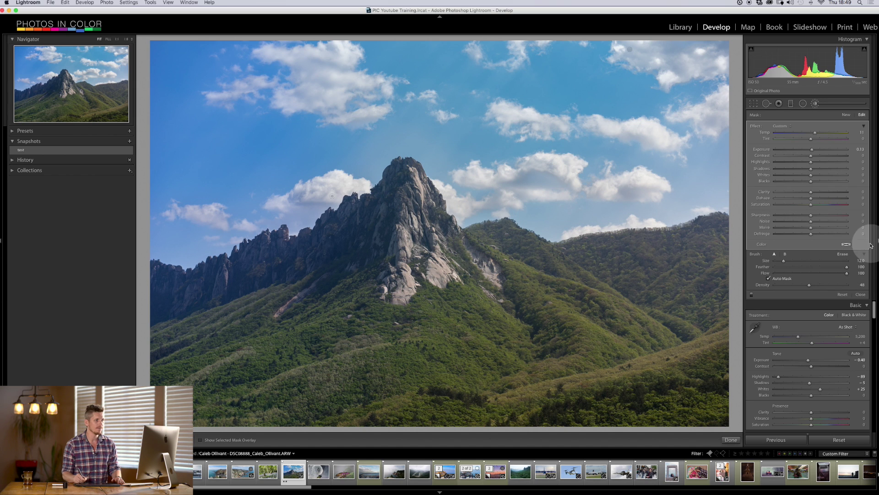
Raise the new brush's Exposure to 4.00 and extend its strokes over the cloud and ridge left of the peak
{"action": "left_click", "coordinate": [856, 149]}
{"action": "left_click_drag", "start_coordinate": [857, 150], "coordinate": [853, 150]}
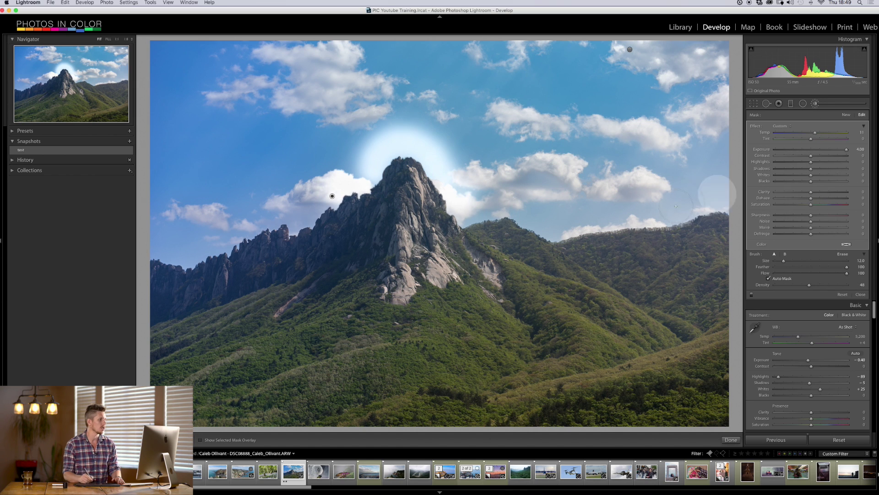
{"action": "mouse_move", "coordinate": [362, 176]}
{"action": "left_mouse_down"}
{"action": "mouse_move", "coordinate": [311, 198]}
{"action": "mouse_move", "coordinate": [276, 234]}
{"action": "left_mouse_up"}
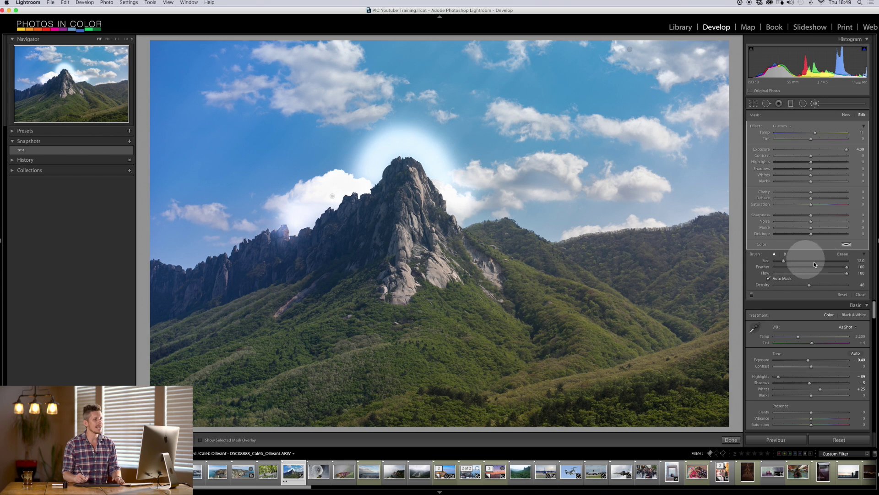
Extend the brush strokes across the sky and clouds around the peak with Auto Mask off, lowering Flow to 22 and raising Size to 24.0
{"action": "left_click_drag", "start_coordinate": [834, 273], "coordinate": [824, 273]}
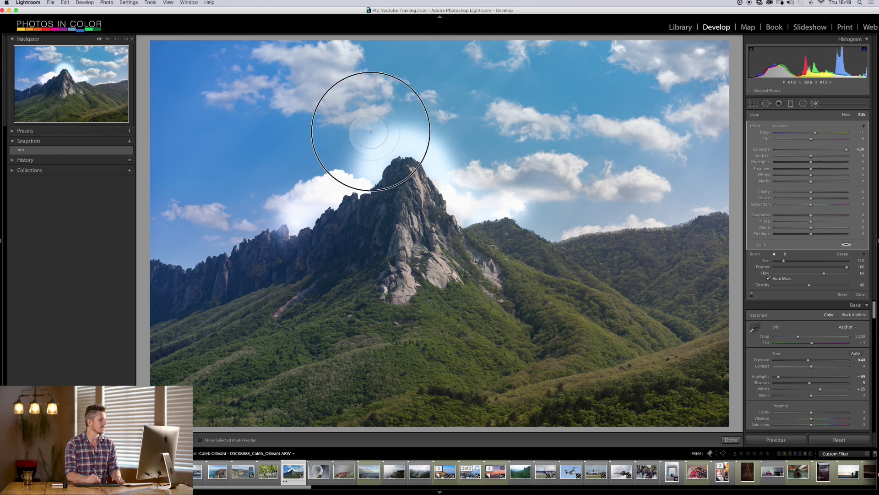
{"action": "left_click", "coordinate": [488, 186]}
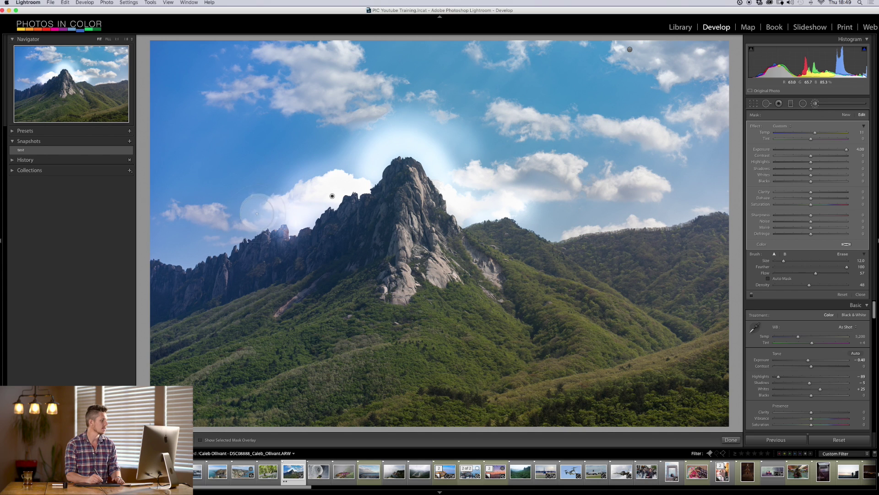
{"action": "mouse_move", "coordinate": [424, 113]}
{"action": "left_mouse_down"}
{"action": "mouse_move", "coordinate": [530, 197]}
{"action": "mouse_move", "coordinate": [487, 165]}
{"action": "left_mouse_up"}
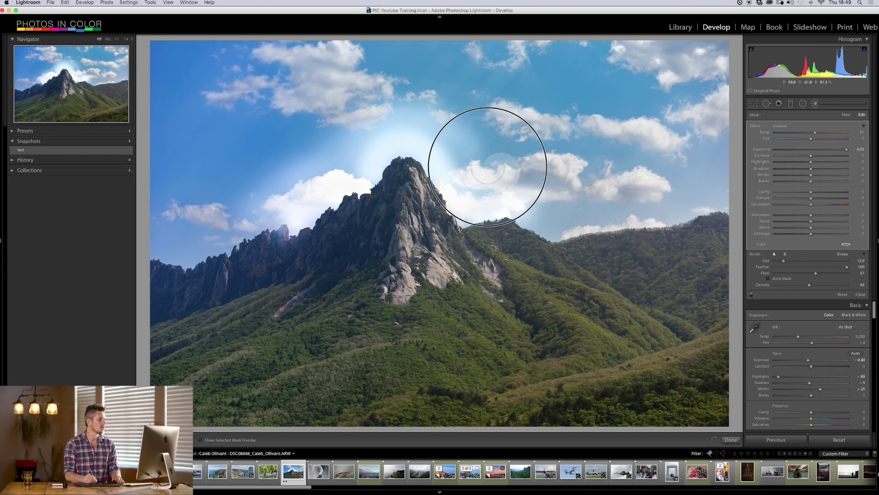
{"action": "mouse_move", "coordinate": [330, 147]}
{"action": "left_mouse_down"}
{"action": "mouse_move", "coordinate": [353, 101]}
{"action": "mouse_move", "coordinate": [423, 100]}
{"action": "mouse_move", "coordinate": [419, 87]}
{"action": "mouse_move", "coordinate": [297, 110]}
{"action": "mouse_move", "coordinate": [339, 75]}
{"action": "left_mouse_up"}
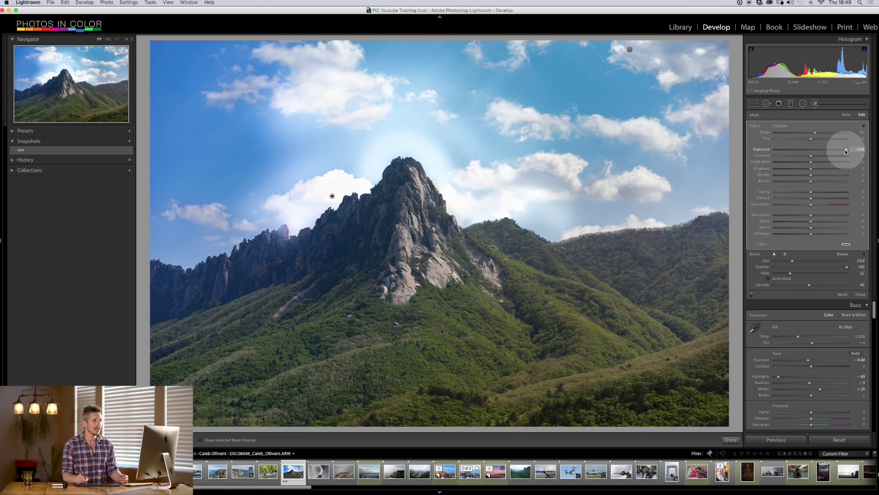
Reset the sky brush's effect settings and use Temp 5, Exposure 0.29, Highlights 29 and reduced Sharpness instead
{"action": "double_click", "coordinate": [757, 127]}
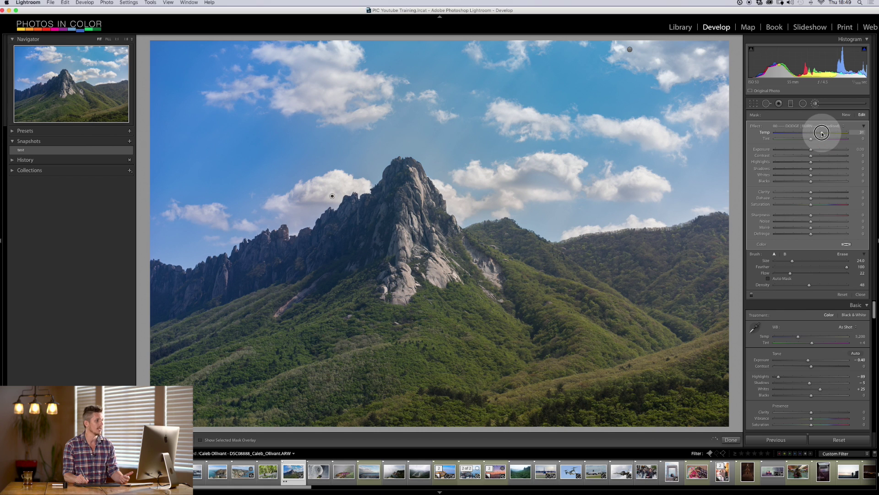
{"action": "left_click_drag", "start_coordinate": [822, 133], "coordinate": [822, 133]}
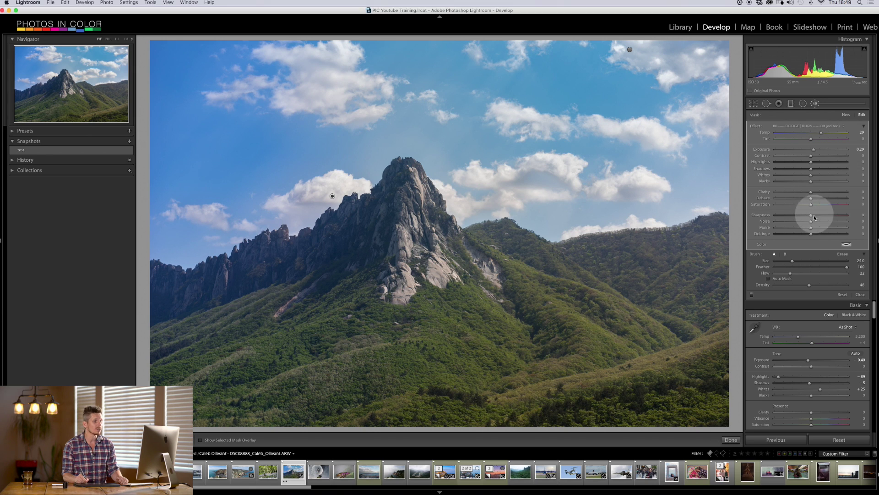
{"action": "left_click_drag", "start_coordinate": [811, 216], "coordinate": [795, 214]}
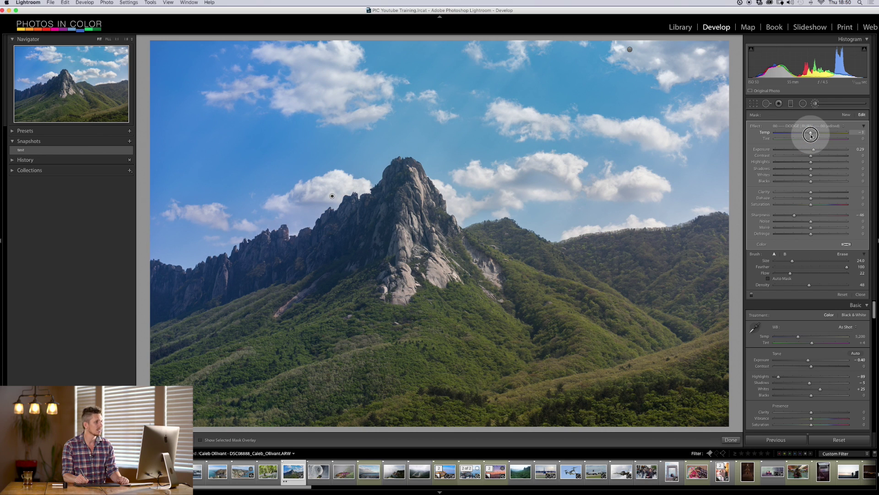
{"action": "left_click_drag", "start_coordinate": [812, 134], "coordinate": [813, 133]}
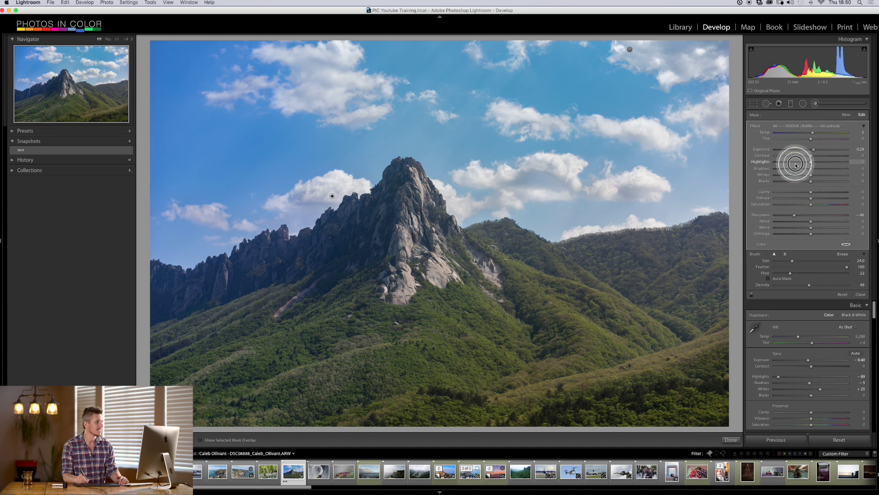
{"action": "left_click_drag", "start_coordinate": [797, 164], "coordinate": [821, 162]}
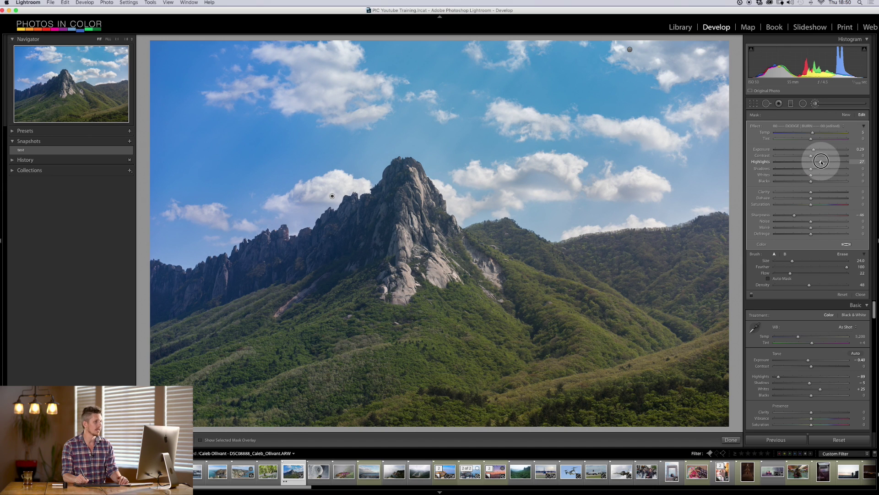
{"action": "left_click_drag", "start_coordinate": [815, 165], "coordinate": [803, 166]}
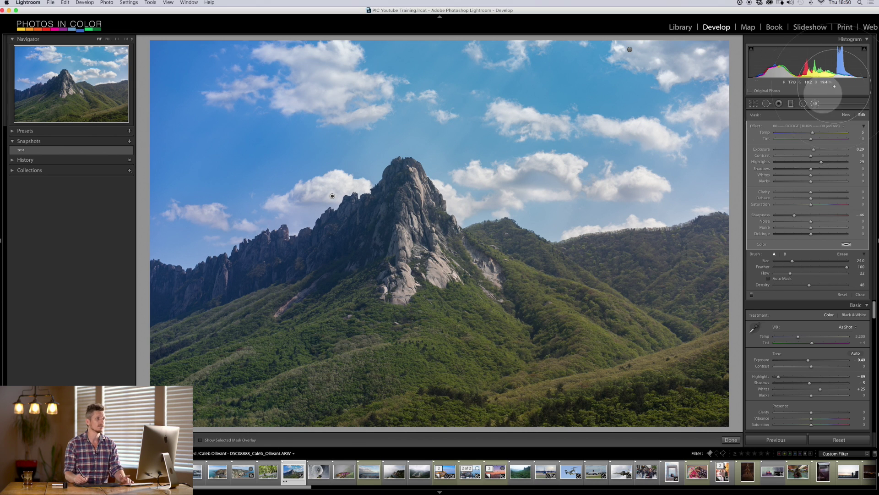
Draw a large Radial Filter centred on the main peak and turn off Invert Mask so it affects the surroundings
{"action": "left_click", "coordinate": [803, 110]}
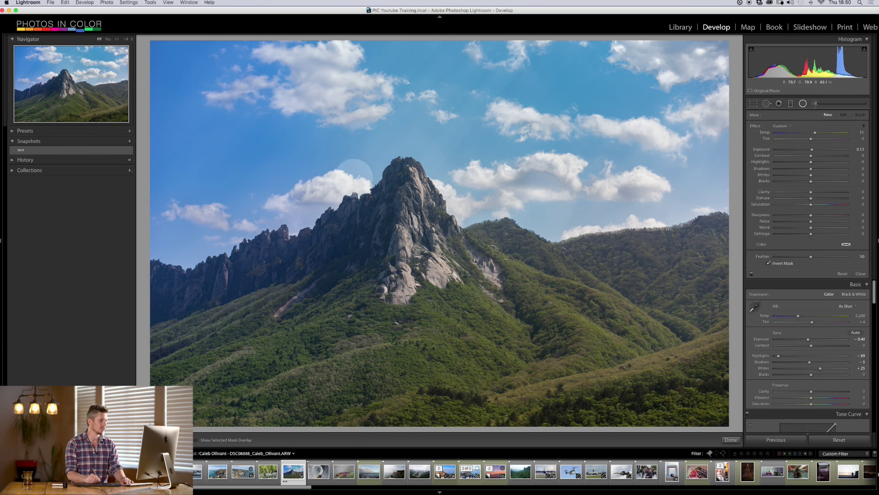
{"action": "left_click_drag", "start_coordinate": [398, 181], "coordinate": [619, 357]}
{"action": "left_click_drag", "start_coordinate": [402, 187], "coordinate": [406, 209]}
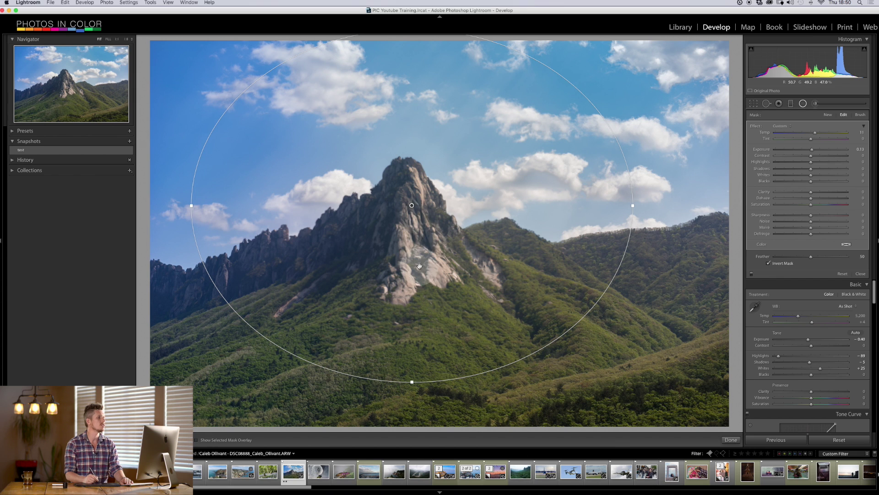
{"action": "left_click_drag", "start_coordinate": [413, 207], "coordinate": [415, 215]}
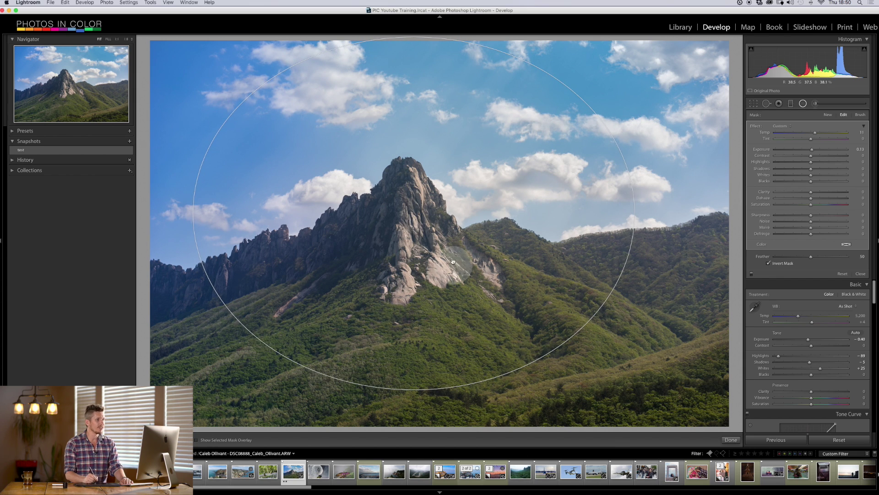
{"action": "left_click", "coordinate": [768, 264]}
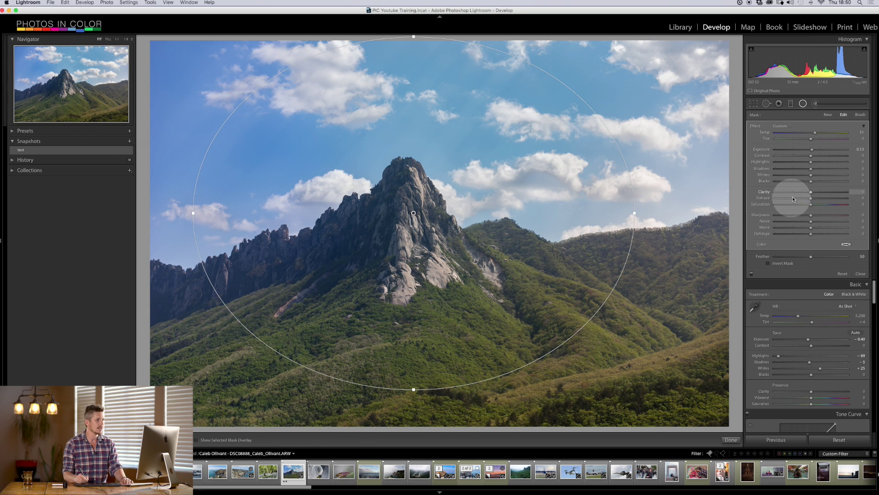
Set the Radial Filter's Exposure to -0.71, Temp to 0 and Feather to 76, checking its coverage with the mask overlay
{"action": "left_click_drag", "start_coordinate": [796, 152], "coordinate": [809, 141]}
{"action": "double_click", "coordinate": [815, 133]}
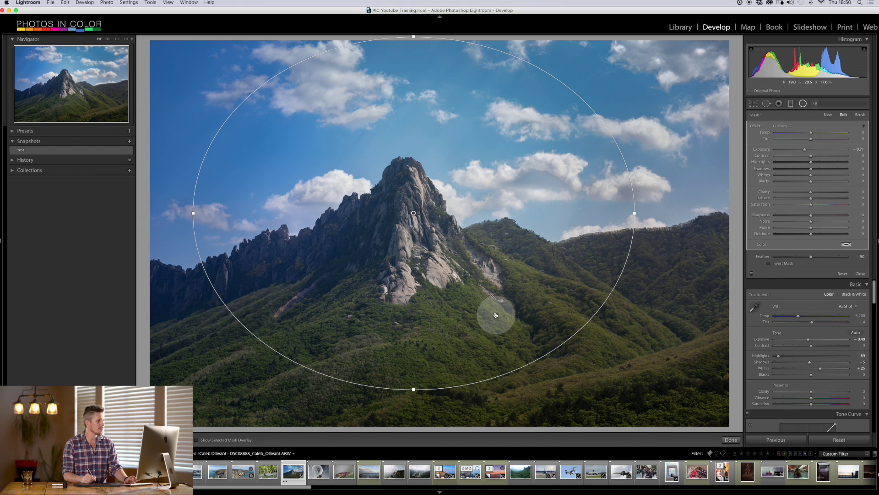
{"action": "key", "text": "o"}
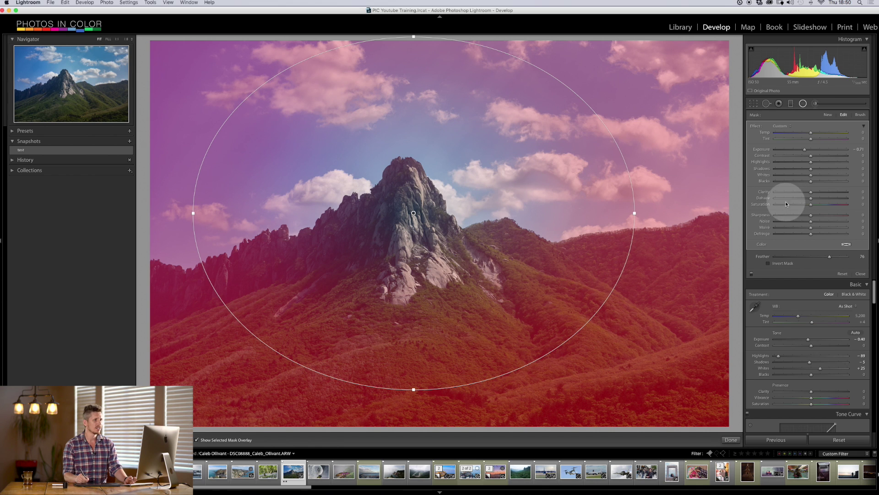
{"action": "key", "text": "o"}
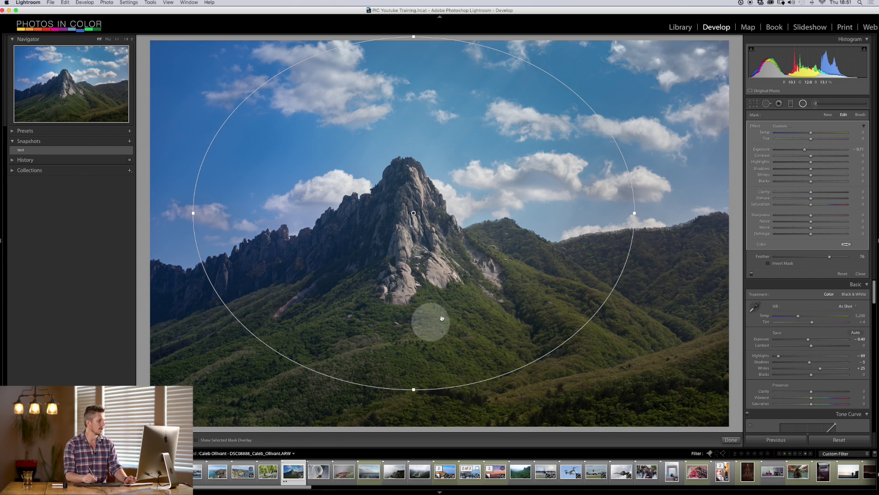
Erase parts of the darkening radial mask over the green slopes using Size 19.0, Flow 72 and no Auto Mask, and close the filter
{"action": "left_click", "coordinate": [860, 115]}
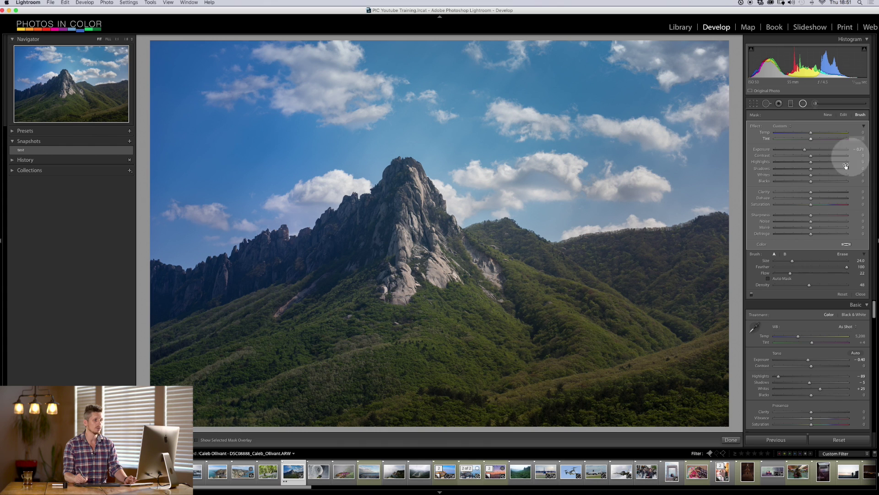
{"action": "left_click_drag", "start_coordinate": [836, 273], "coordinate": [827, 273]}
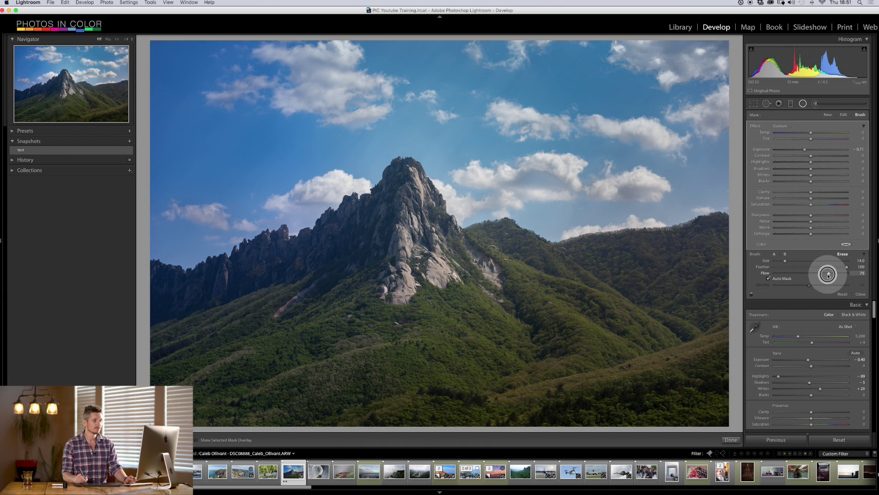
{"action": "left_click", "coordinate": [769, 279]}
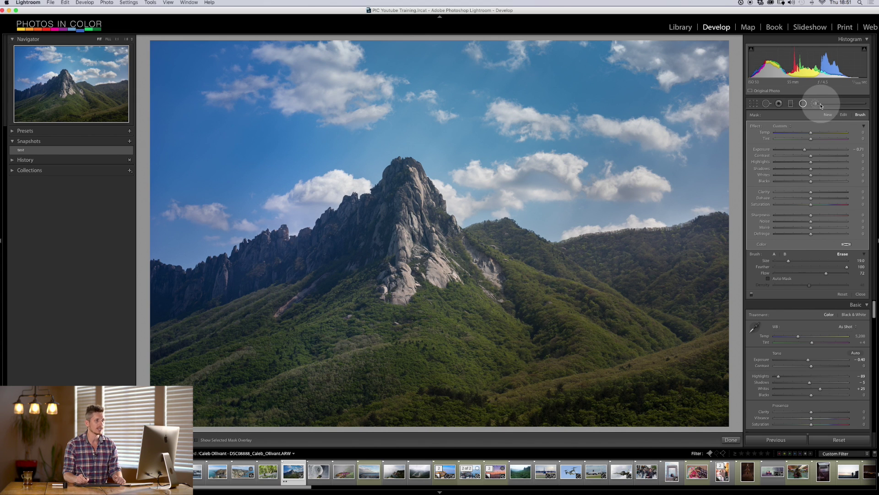
{"action": "left_click", "coordinate": [804, 104]}
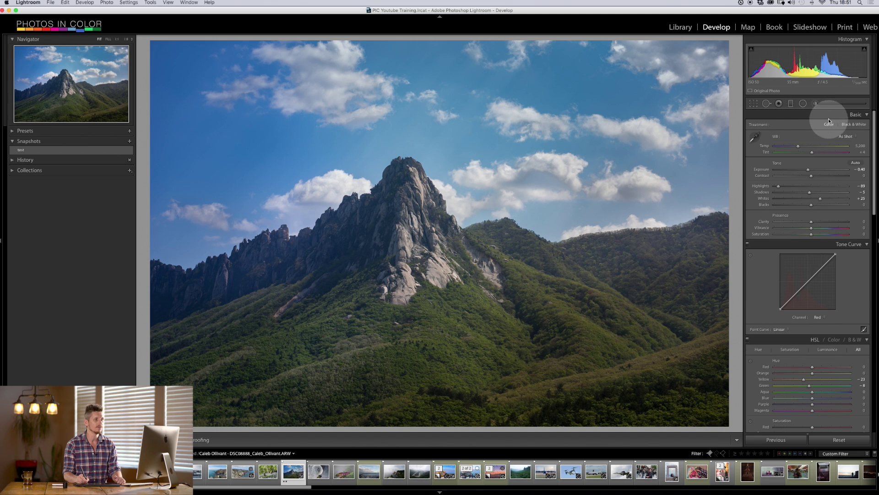
Add a second Radial Filter around the peak with Clarity -13, Sharpness -100 and Feather 100, with Invert Mask off
{"action": "left_click", "coordinate": [803, 104]}
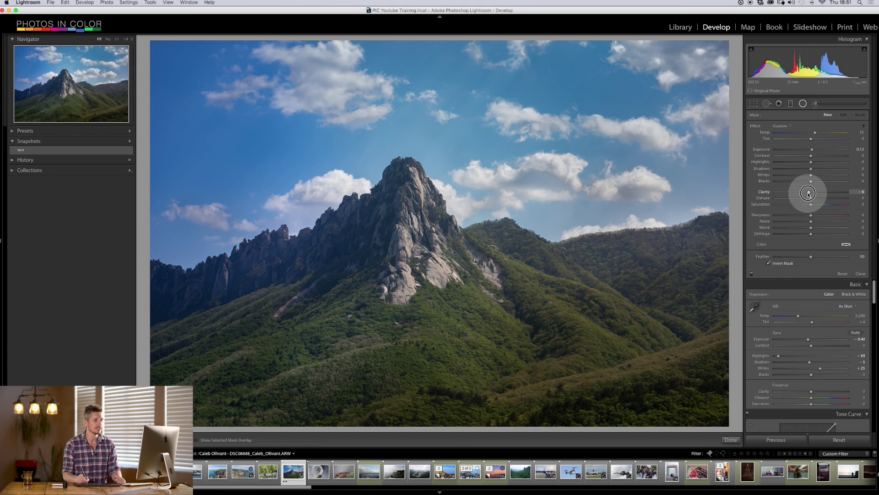
{"action": "left_click_drag", "start_coordinate": [811, 215], "coordinate": [756, 222]}
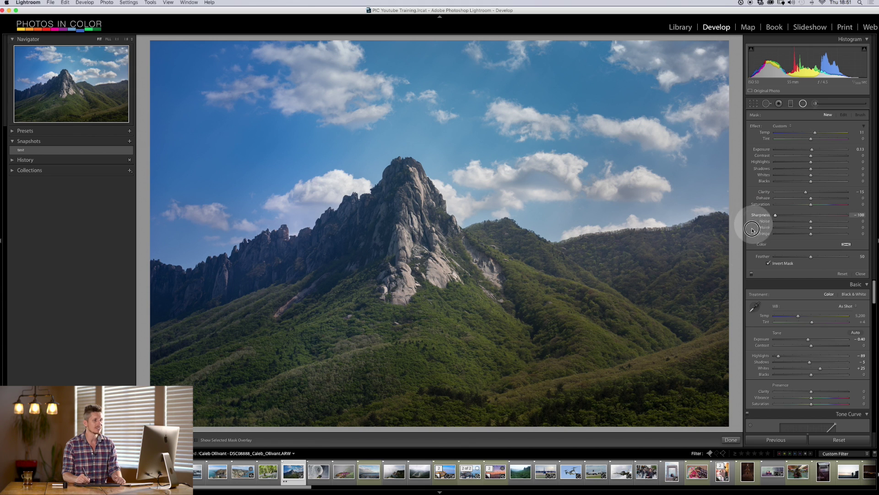
{"action": "left_click_drag", "start_coordinate": [410, 227], "coordinate": [614, 359]}
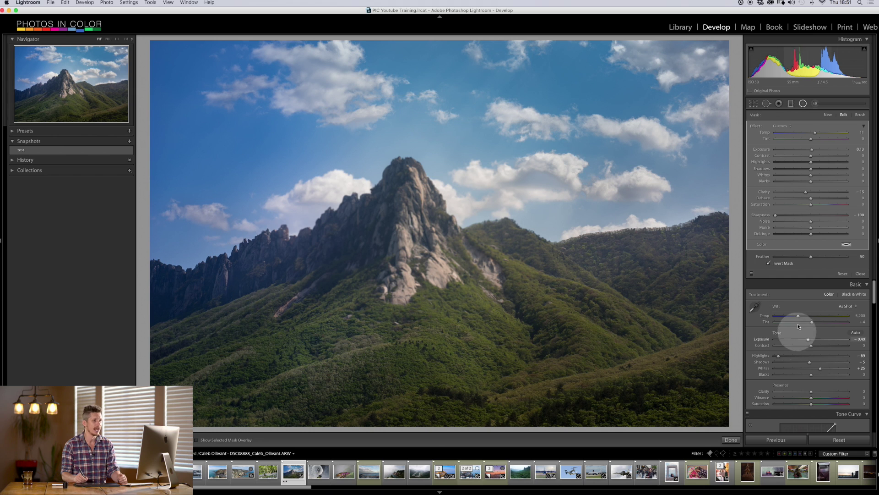
{"action": "left_click", "coordinate": [767, 264]}
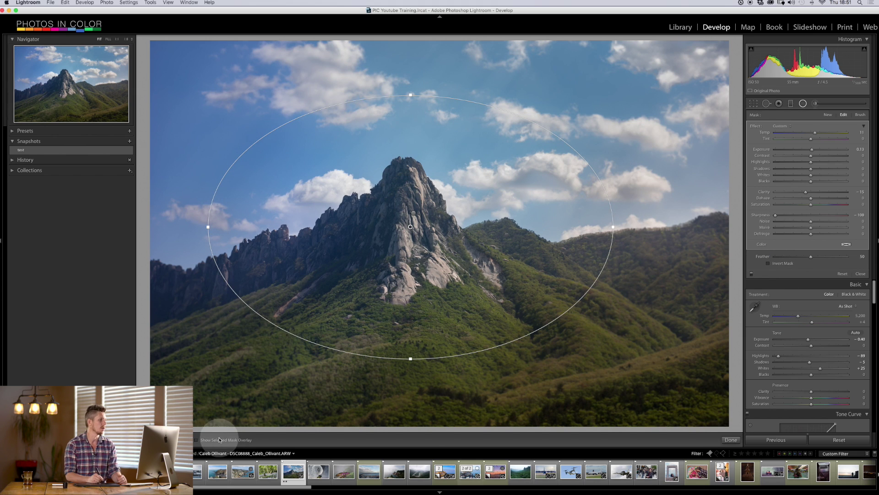
{"action": "left_click_drag", "start_coordinate": [827, 260], "coordinate": [849, 259]}
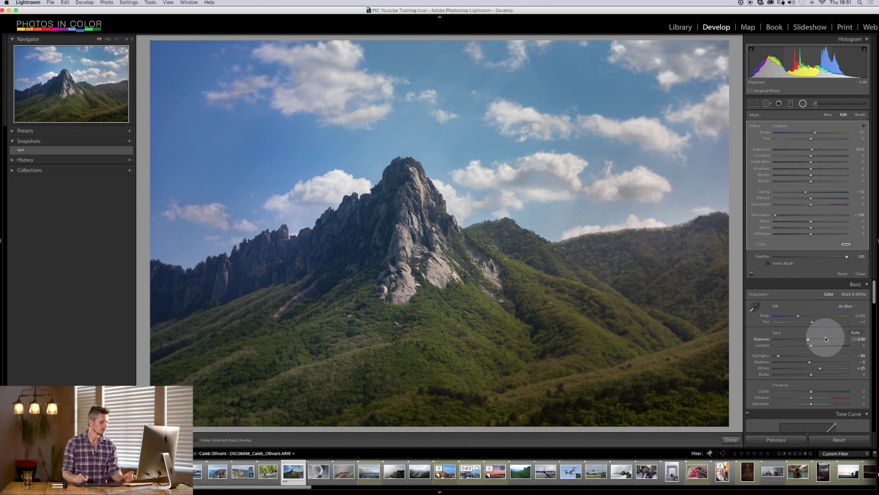
Show the mask overlay and erase the softening mask at Flow 58 over the rocks and slope below the peak, reducing the eraser to Size 7.0
{"action": "key", "text": "o"}
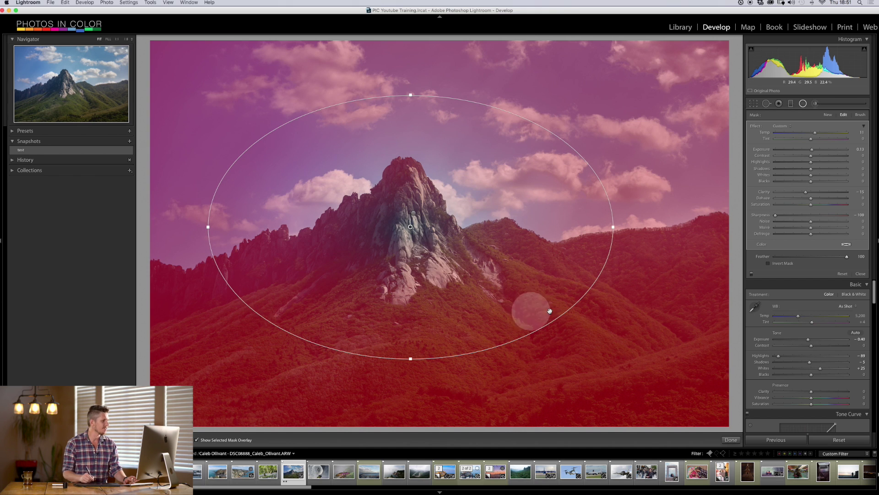
{"action": "left_click", "coordinate": [861, 115]}
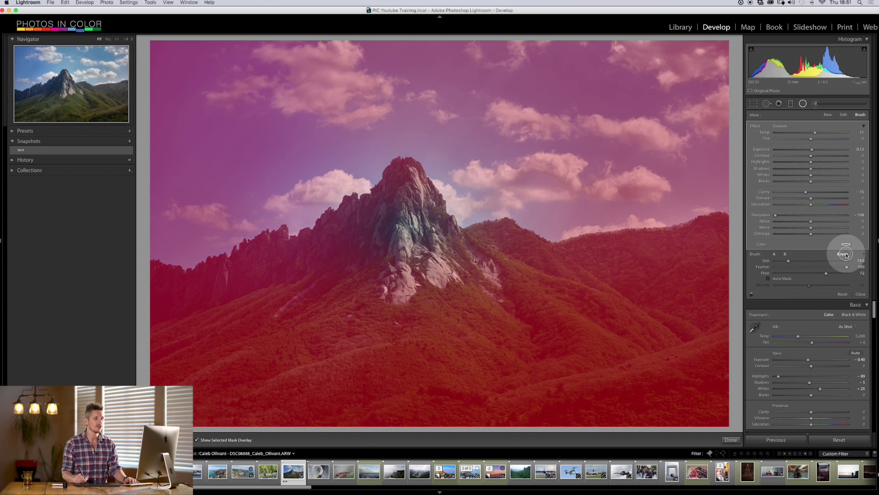
{"action": "left_click_drag", "start_coordinate": [826, 273], "coordinate": [816, 273]}
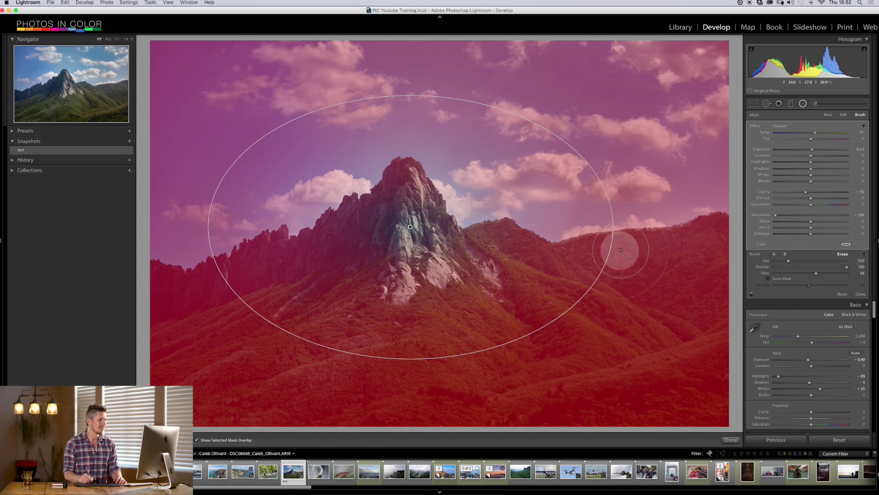
{"action": "key", "text": "]"}
{"action": "key", "text": "]"}
{"action": "key", "text": "]"}
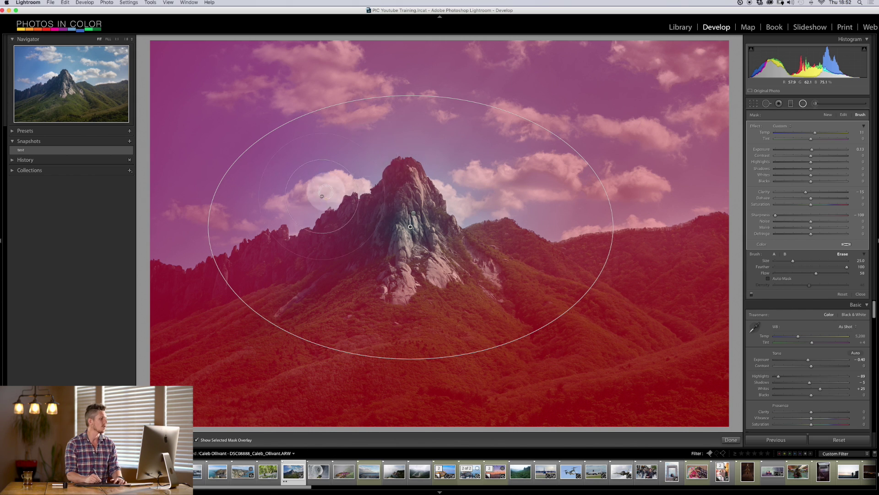
{"action": "mouse_move", "coordinate": [208, 351]}
{"action": "left_mouse_down"}
{"action": "mouse_move", "coordinate": [188, 363]}
{"action": "mouse_move", "coordinate": [373, 342]}
{"action": "left_mouse_up"}
{"action": "scroll", "coordinate": [380, 341], "scroll_direction": "down", "scroll_amount": 3}
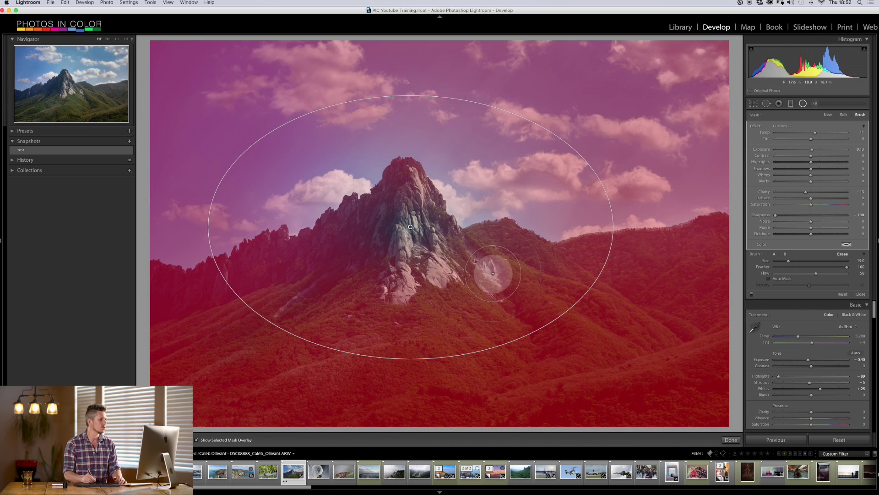
{"action": "left_click_drag", "start_coordinate": [526, 307], "coordinate": [524, 318]}
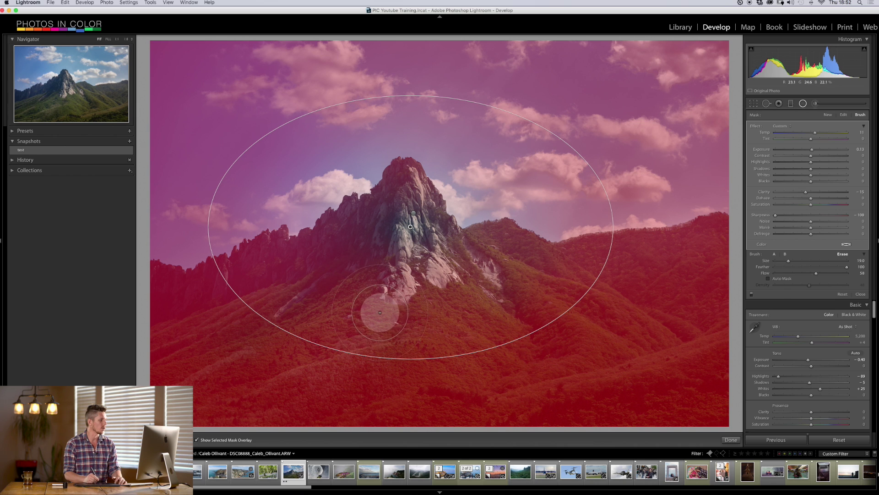
{"action": "scroll", "coordinate": [377, 309], "scroll_direction": "down", "scroll_amount": 2}
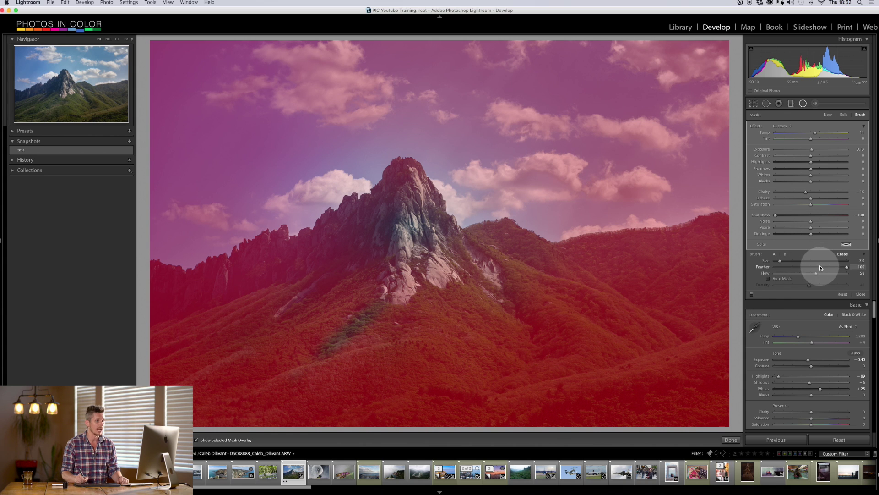
Set the softening Radial Filter's Sharpness to -38 and enlarge the eraser to Size 9.0
{"action": "left_click", "coordinate": [798, 215]}
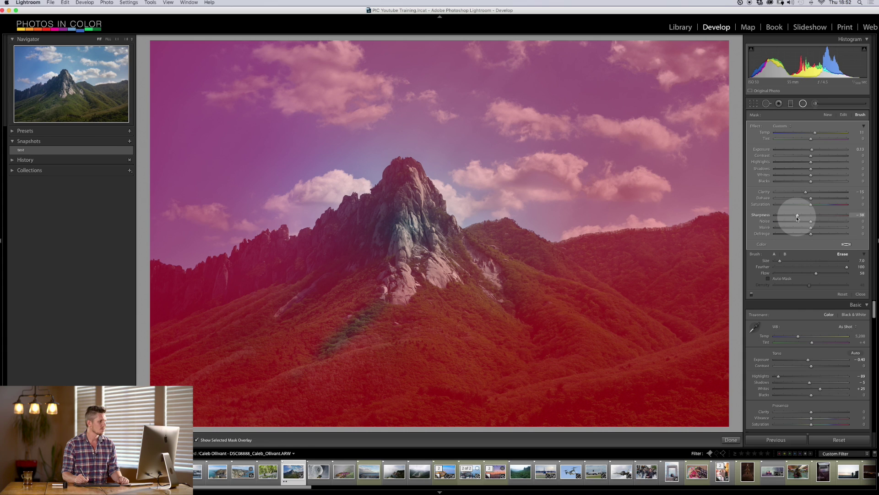
{"action": "key", "text": "bracketright"}
{"action": "key", "text": "bracketright"}
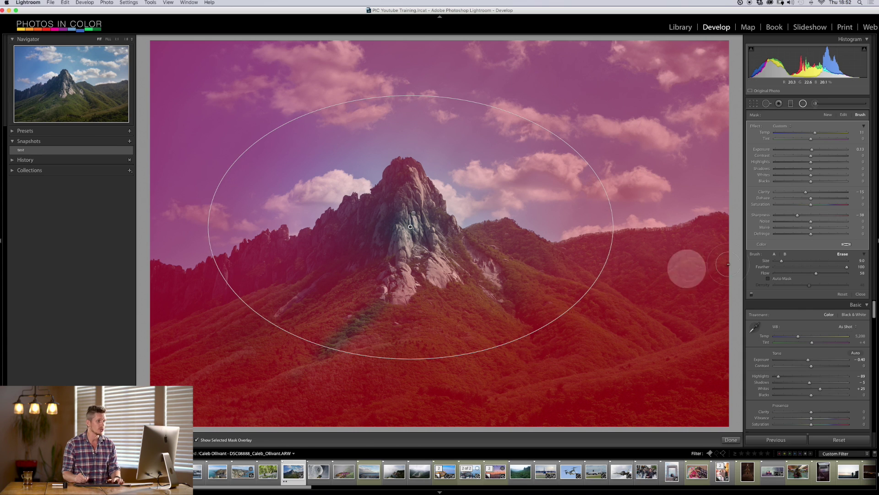
Erase the softening mask over the ridge-side slopes and hills at Flow 83, enlarging the eraser to Size 16.0 for the broader areas
{"action": "left_click", "coordinate": [836, 274]}
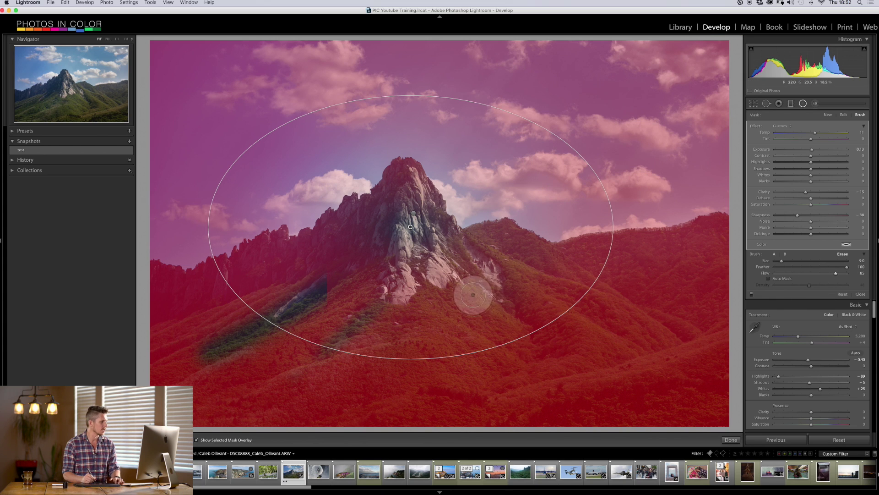
{"action": "left_click_drag", "start_coordinate": [507, 257], "coordinate": [571, 275]}
{"action": "key", "text": "bracketright"}
{"action": "mouse_move", "coordinate": [538, 332]}
{"action": "left_mouse_down"}
{"action": "mouse_move", "coordinate": [566, 354]}
{"action": "mouse_move", "coordinate": [383, 369]}
{"action": "mouse_move", "coordinate": [368, 351]}
{"action": "left_mouse_up"}
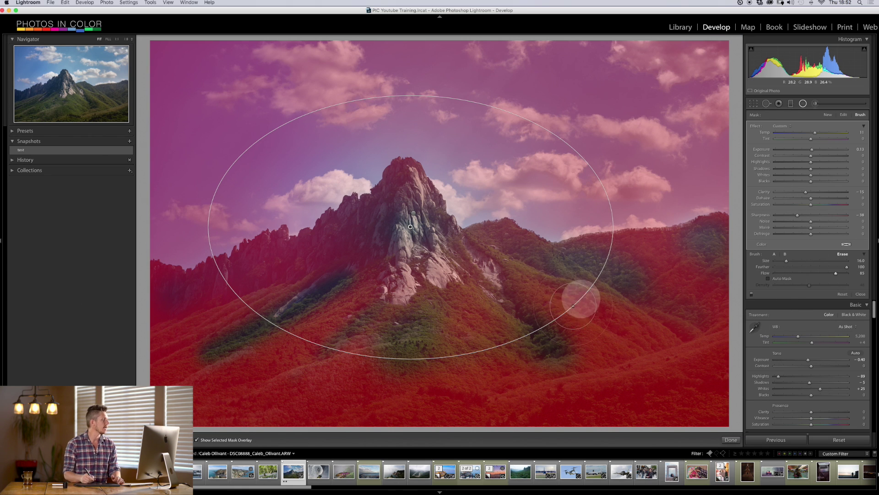
Turn off Use Graphics Processor in the Performance preferences and close the preferences
{"action": "left_click", "coordinate": [51, 2]}
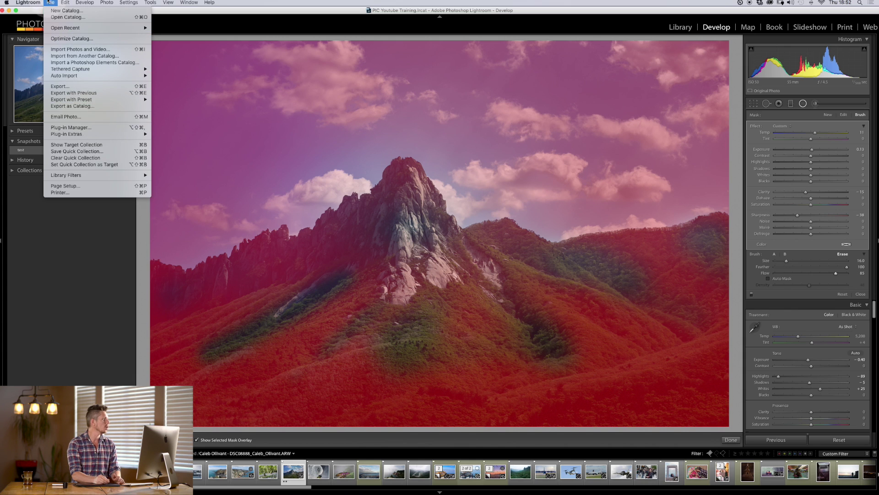
{"action": "mouse_move", "coordinate": [27, 3]}
{"action": "left_click", "coordinate": [40, 24]}
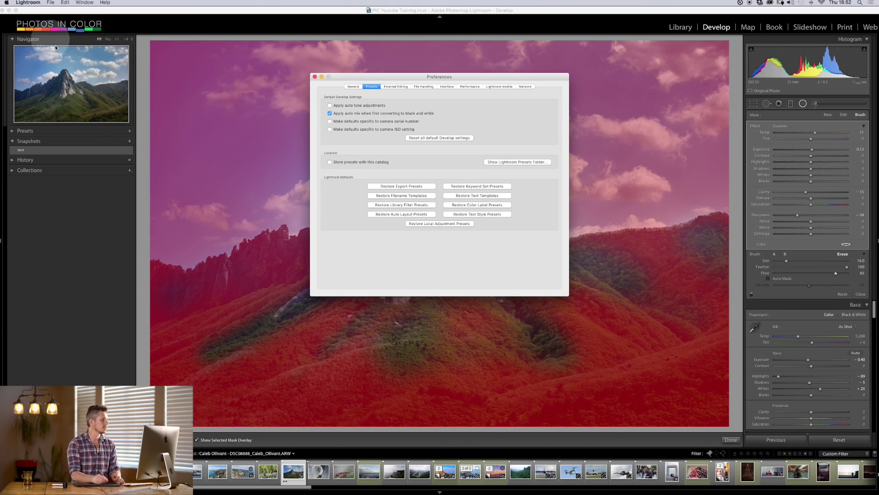
{"action": "left_click", "coordinate": [473, 87]}
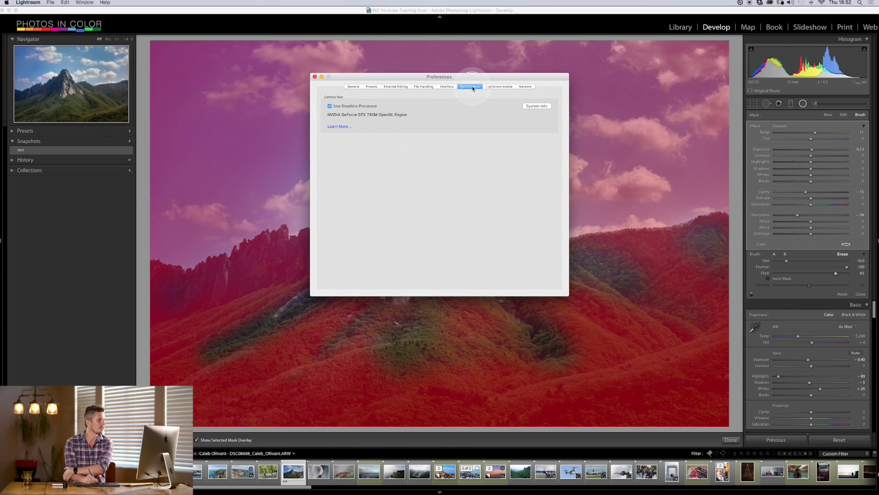
{"action": "left_click", "coordinate": [329, 106]}
{"action": "left_click", "coordinate": [316, 78]}
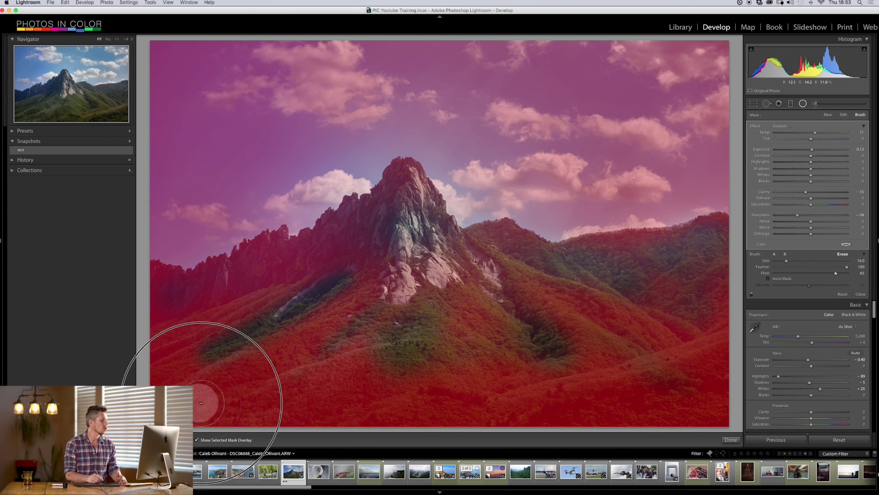
Erase the softening mask along the jagged ridge, then more lightly at Flow 44 across the slopes below it and the foreground
{"action": "left_click", "coordinate": [232, 296]}
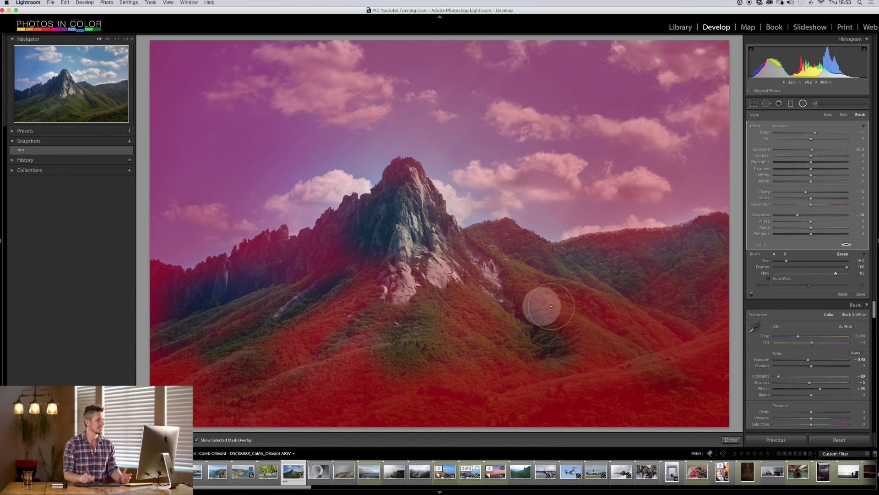
{"action": "left_click_drag", "start_coordinate": [823, 274], "coordinate": [808, 274]}
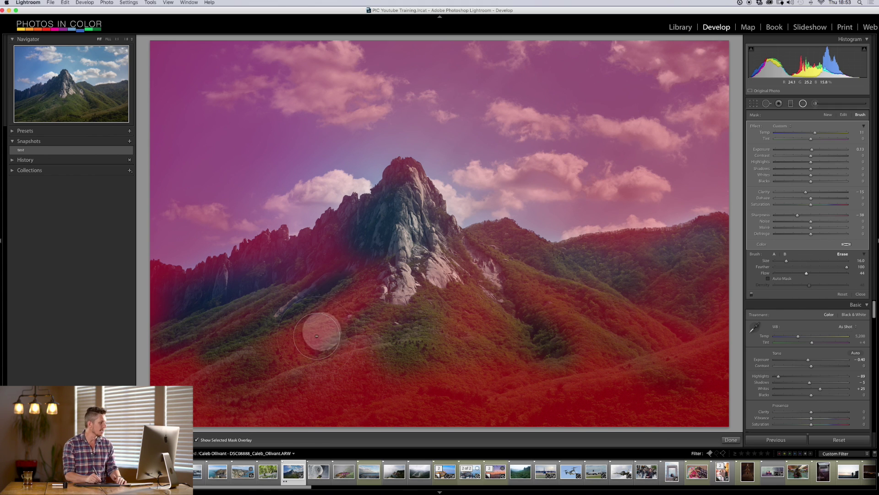
{"action": "mouse_move", "coordinate": [325, 309]}
{"action": "left_mouse_down"}
{"action": "mouse_move", "coordinate": [366, 290]}
{"action": "mouse_move", "coordinate": [336, 246]}
{"action": "left_mouse_up"}
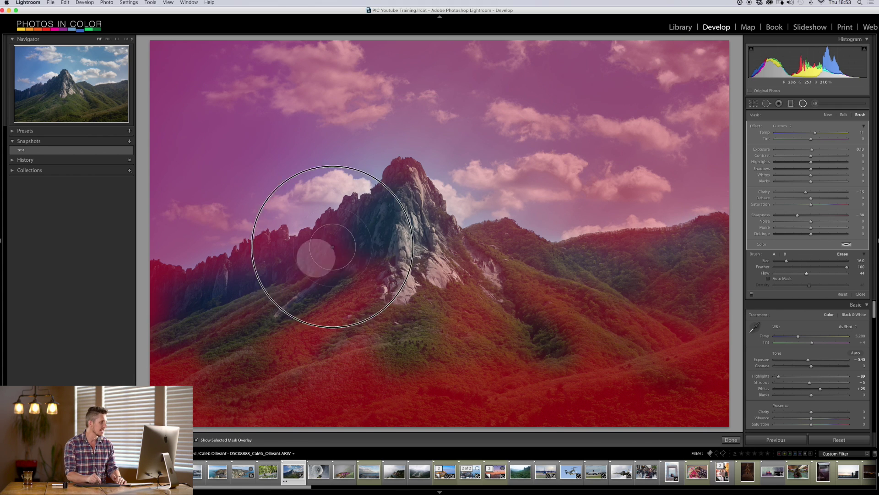
{"action": "mouse_move", "coordinate": [512, 384]}
{"action": "left_mouse_down"}
{"action": "mouse_move", "coordinate": [516, 396]}
{"action": "mouse_move", "coordinate": [336, 385]}
{"action": "left_mouse_up"}
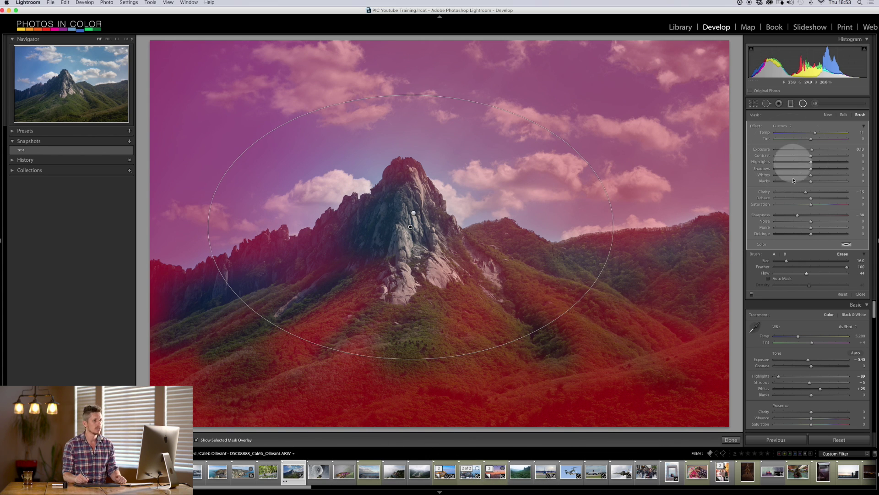
Set the softening Radial Filter's Sharpness to -65, hide the mask overlay and leave the filter
{"action": "key", "text": "o"}
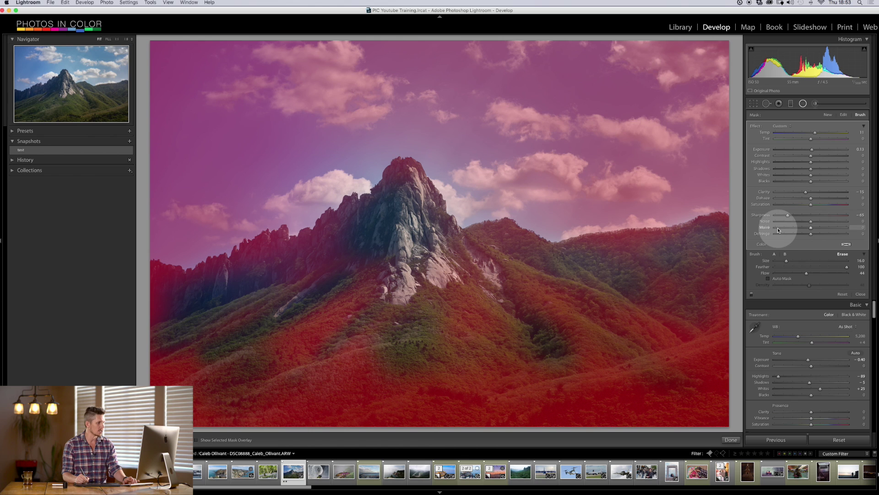
{"action": "key", "text": "o"}
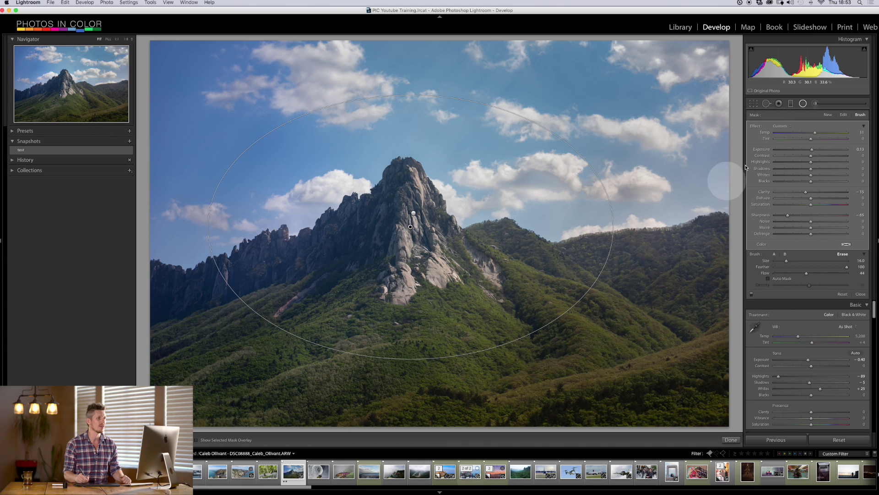
{"action": "left_click", "coordinate": [753, 104]}
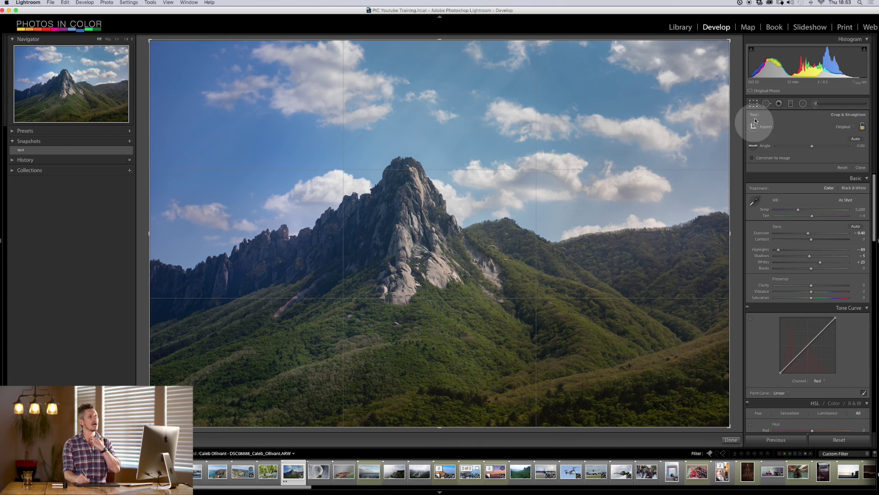
{"action": "left_click", "coordinate": [754, 105]}
Add a midtone anchor to the RGB tone curve and pull a lower point slightly down to deepen the shadows
{"action": "left_click_drag", "start_coordinate": [876, 155], "coordinate": [875, 182]}
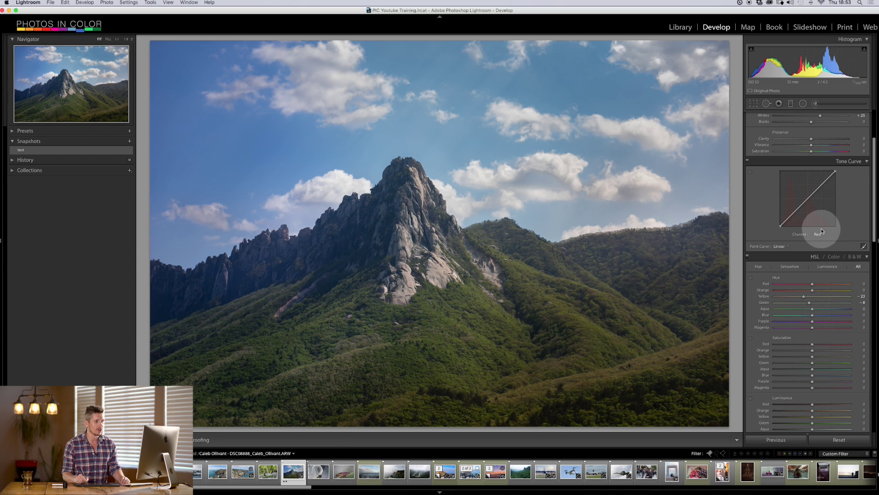
{"action": "left_click", "coordinate": [809, 198]}
{"action": "left_click_drag", "start_coordinate": [799, 209], "coordinate": [798, 212]}
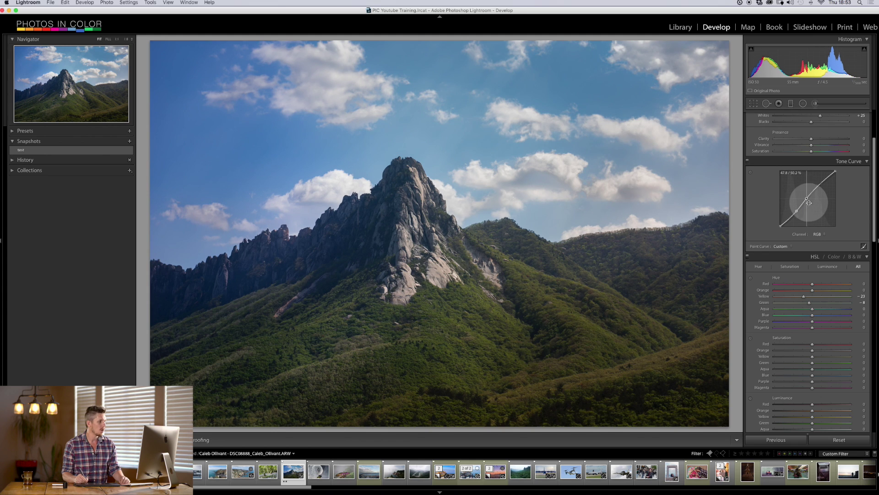
Anchor the midtones of the Red channel curve and raise its black point slightly to add red to the shadows
{"action": "left_click", "coordinate": [818, 234]}
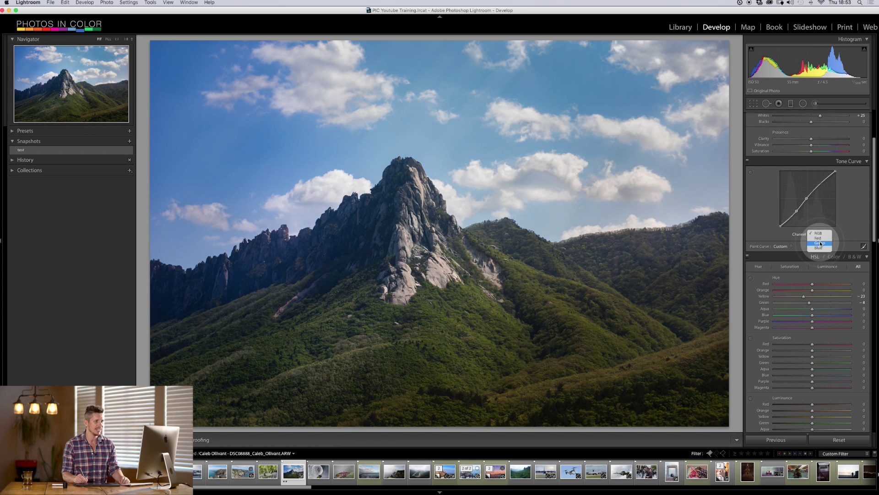
{"action": "left_click", "coordinate": [819, 238]}
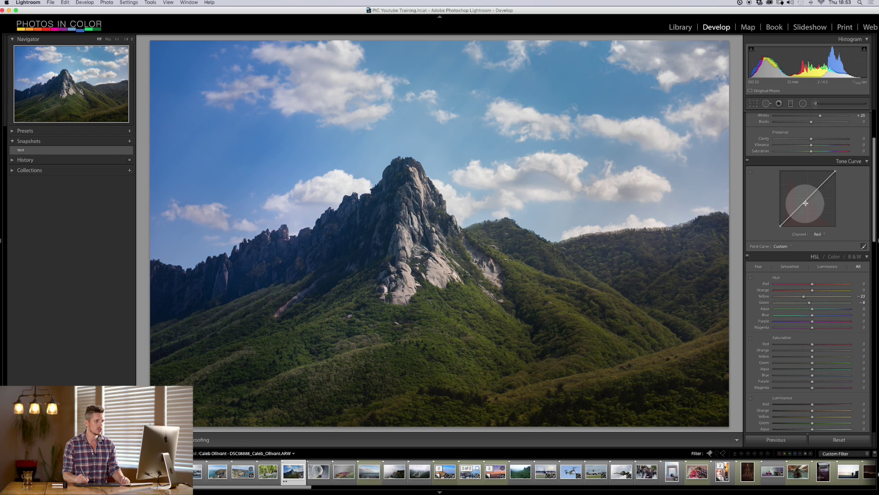
{"action": "left_click", "coordinate": [804, 203]}
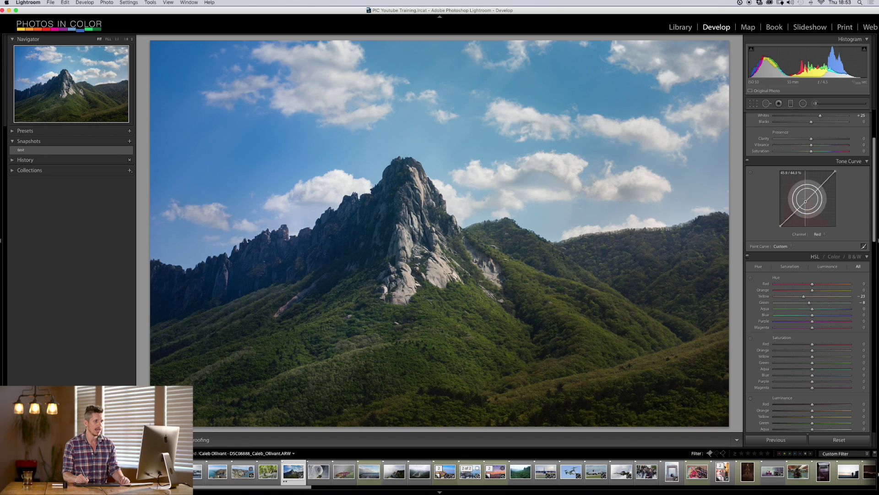
{"action": "left_click_drag", "start_coordinate": [781, 223], "coordinate": [782, 216]}
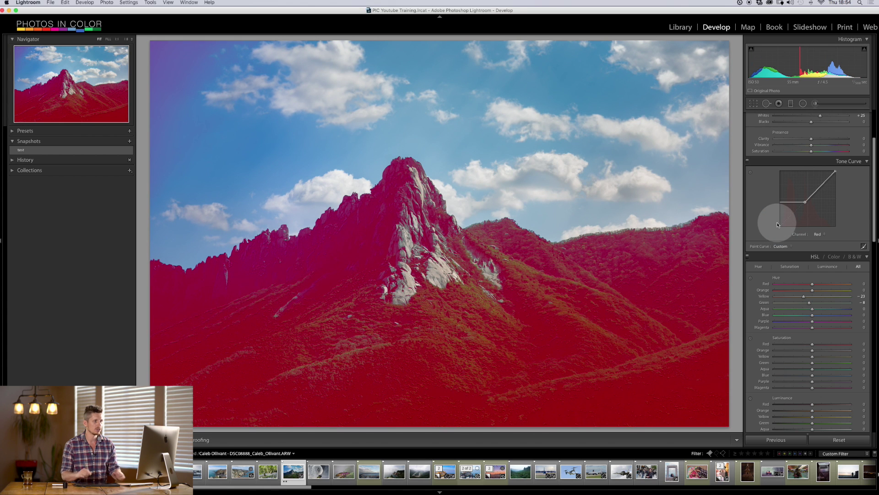
{"action": "left_click_drag", "start_coordinate": [785, 202], "coordinate": [779, 225]}
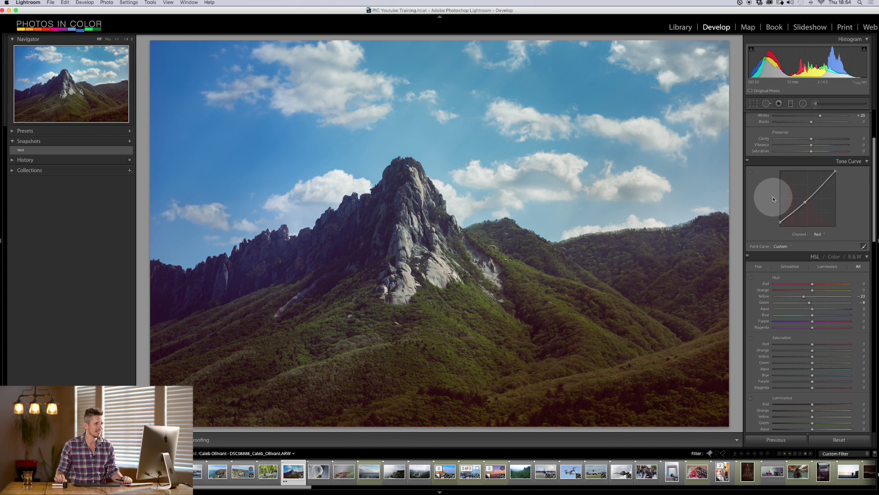
Compare the photo with the Tone Curve off and on, and raise the RGB curve's shadow point slightly to lift the shadows
{"action": "left_click", "coordinate": [748, 162]}
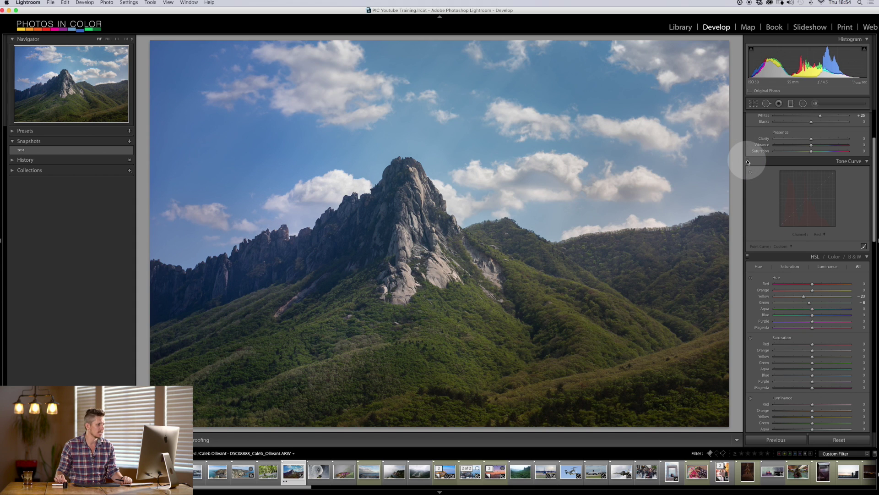
{"action": "left_click", "coordinate": [748, 162]}
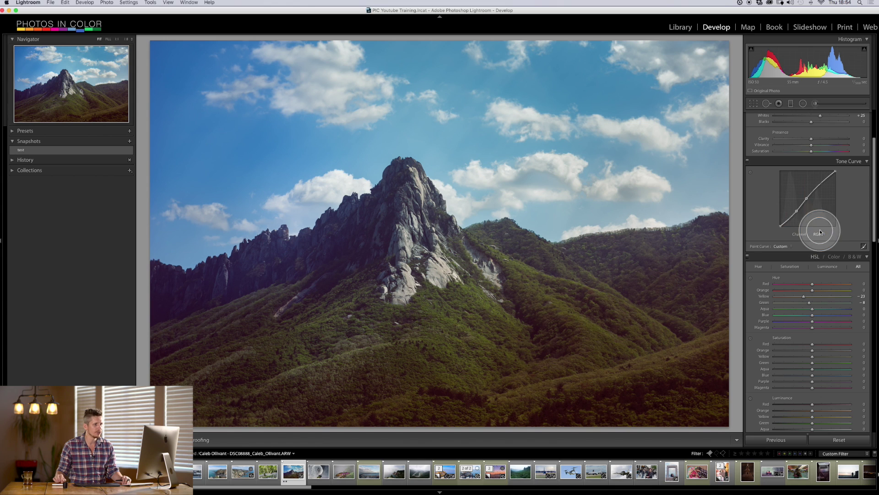
{"action": "left_click", "coordinate": [798, 211]}
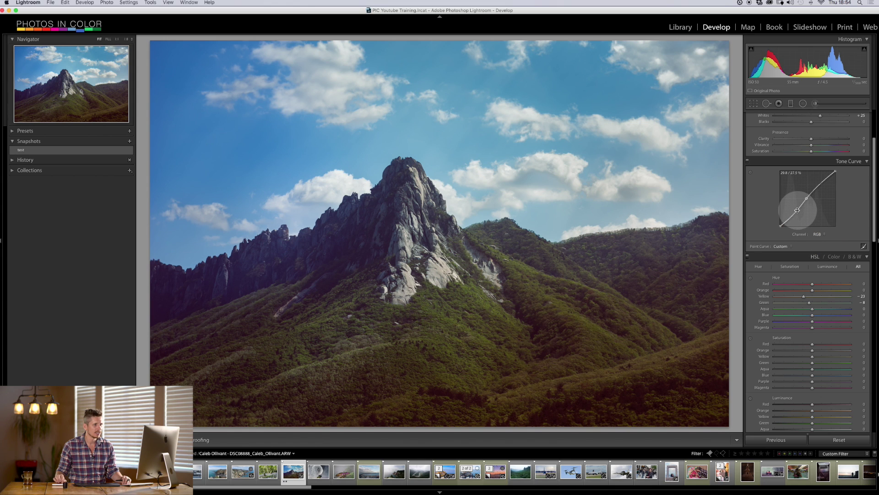
{"action": "left_click_drag", "start_coordinate": [797, 212], "coordinate": [797, 210]}
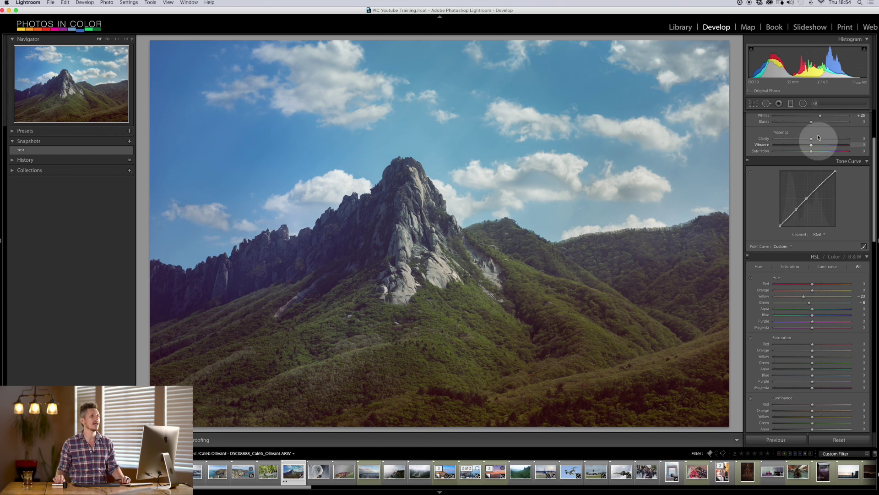
Crop the photo to a wider panoramic frame by trimming part of the upper sky and the dark foreground slope
{"action": "left_click", "coordinate": [753, 104]}
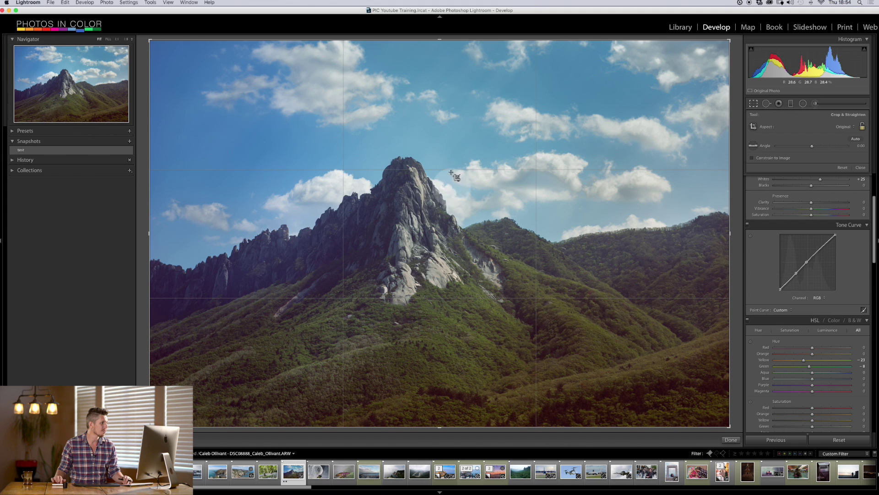
{"action": "left_click_drag", "start_coordinate": [438, 39], "coordinate": [437, 67]}
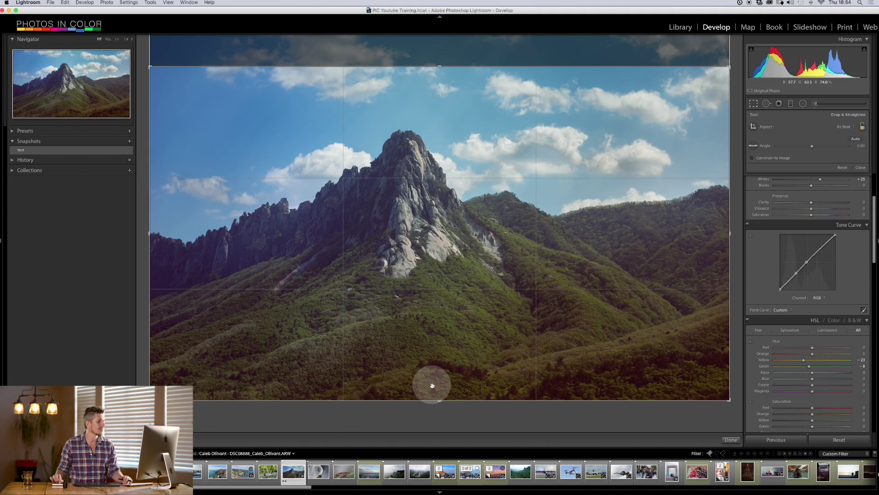
{"action": "left_click_drag", "start_coordinate": [436, 398], "coordinate": [436, 365]}
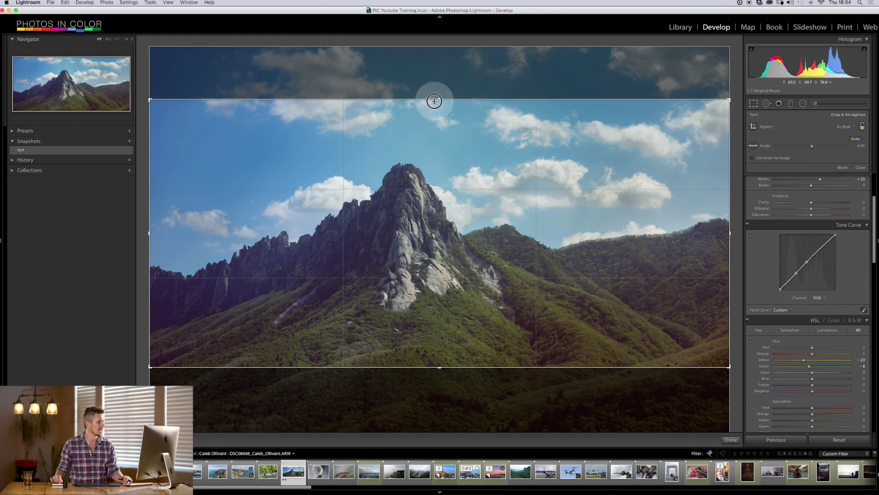
{"action": "left_click_drag", "start_coordinate": [435, 100], "coordinate": [435, 84]}
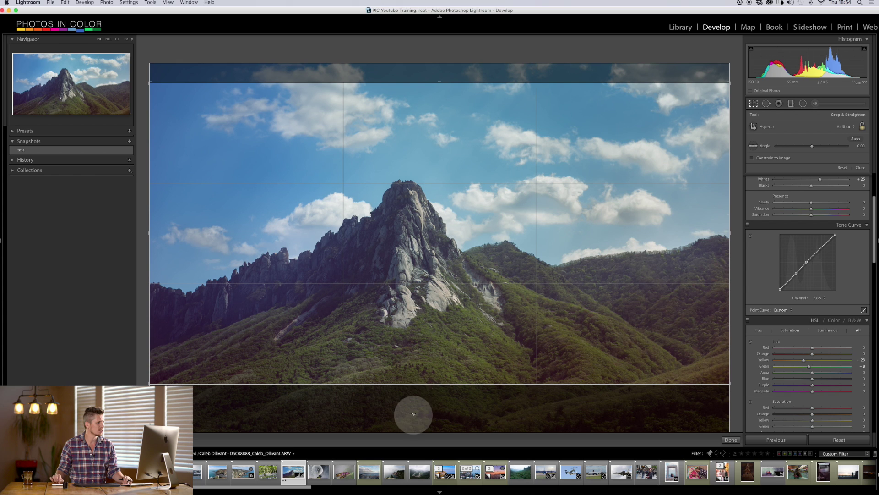
{"action": "mouse_move", "coordinate": [438, 385]}
{"action": "left_mouse_down"}
{"action": "mouse_move", "coordinate": [438, 364]}
{"action": "mouse_move", "coordinate": [439, 377]}
{"action": "left_mouse_up"}
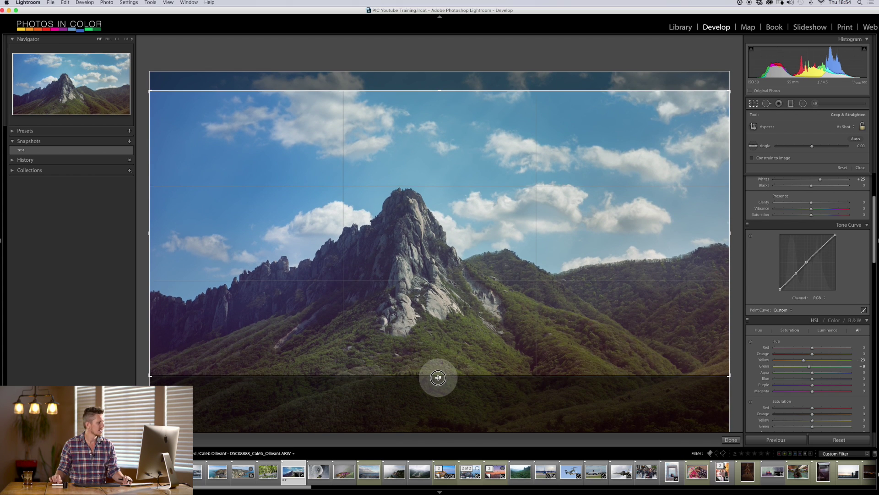
{"action": "left_click", "coordinate": [426, 256]}
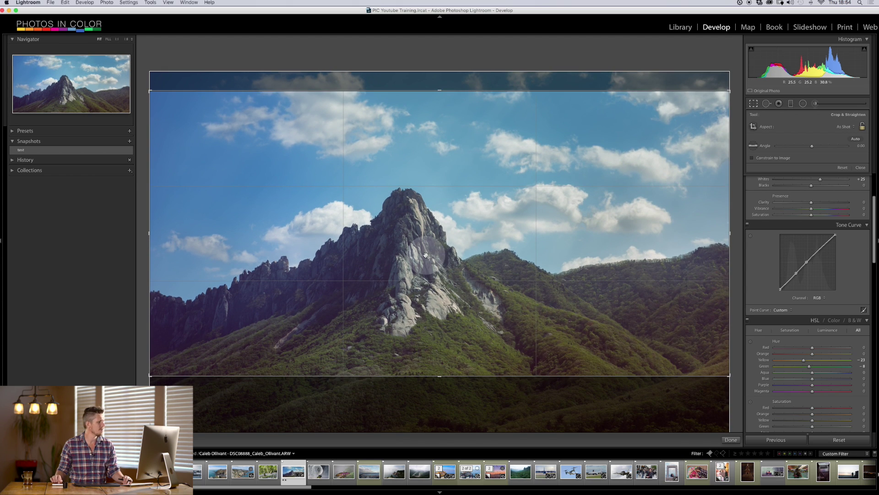
{"action": "key", "text": "Return"}
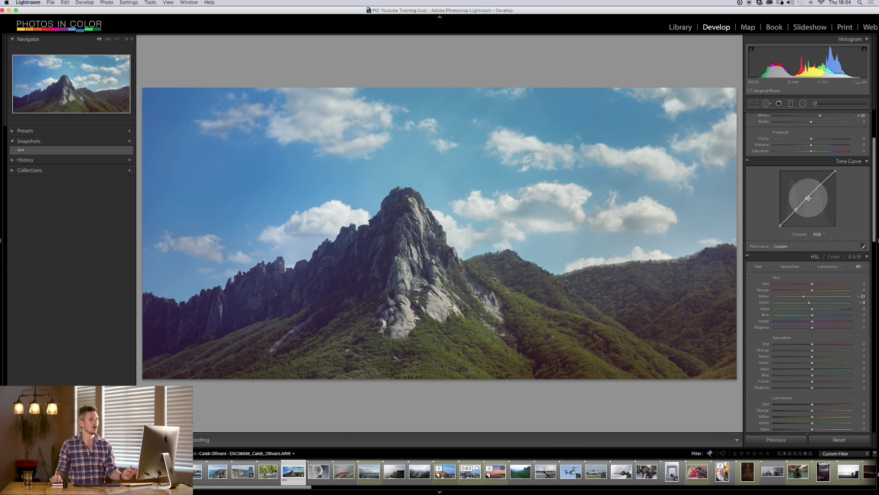
Set the photo's Vibrance to +11 in the Basic adjustments
{"action": "scroll", "coordinate": [806, 239], "scroll_direction": "up", "scroll_amount": 4}
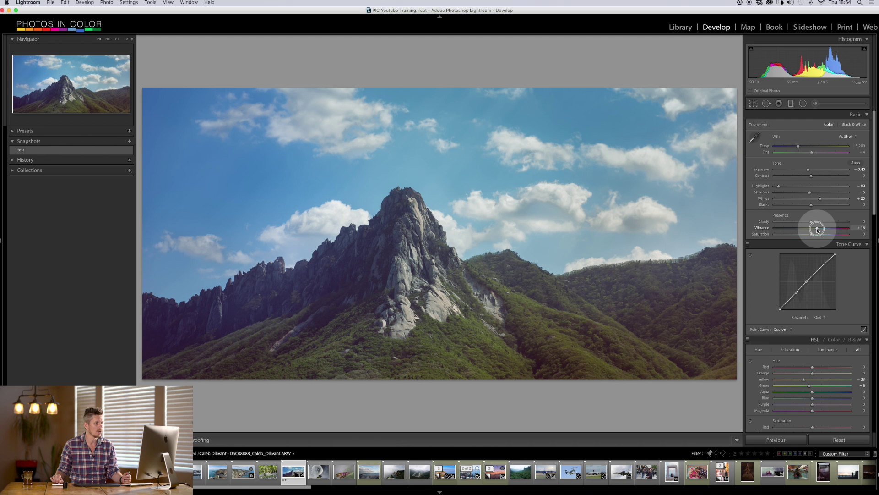
{"action": "left_click_drag", "start_coordinate": [817, 228], "coordinate": [815, 229]}
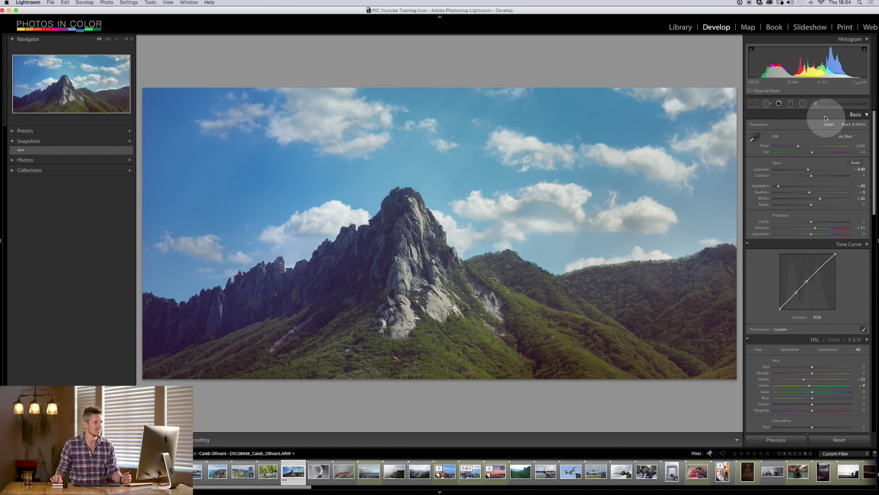
Brush a new local adjustment over the rocky peak and ridge with Exposure 0.39, Clarity 21, and Temp and Sharpness reset to 0
{"action": "left_click", "coordinate": [817, 105]}
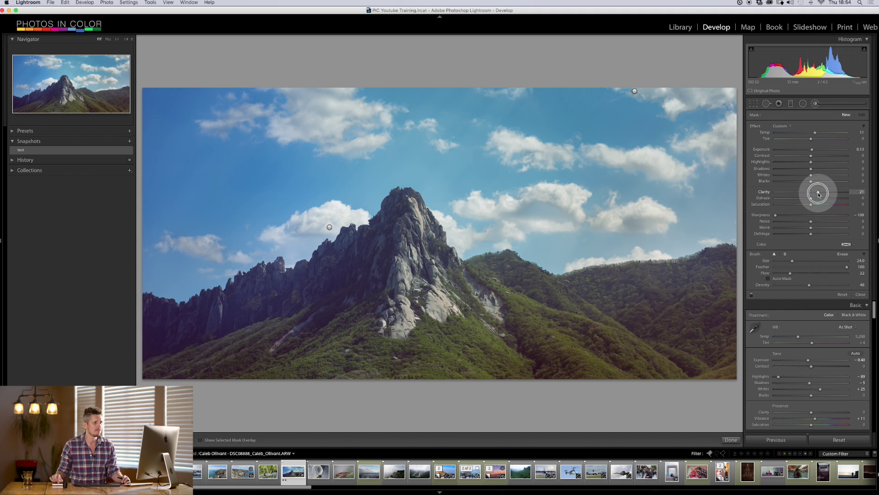
{"action": "left_click_drag", "start_coordinate": [816, 133], "coordinate": [817, 134]}
{"action": "left_click", "coordinate": [774, 215]}
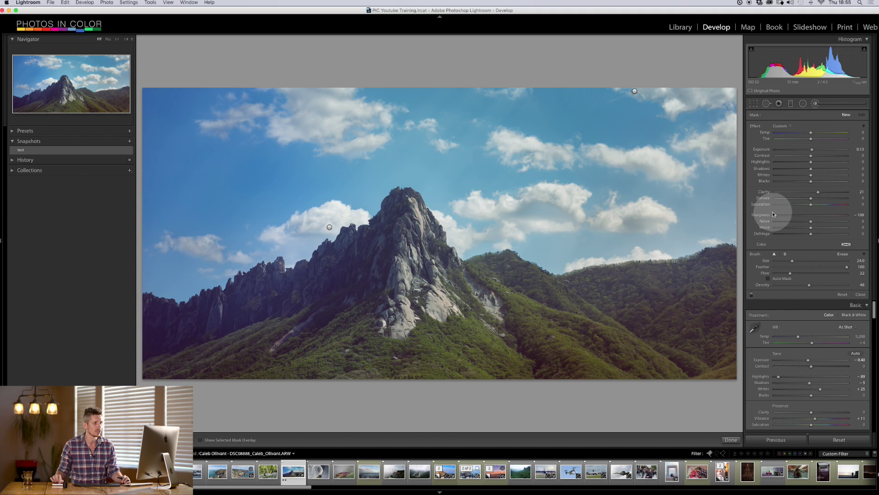
{"action": "double_click", "coordinate": [775, 216]}
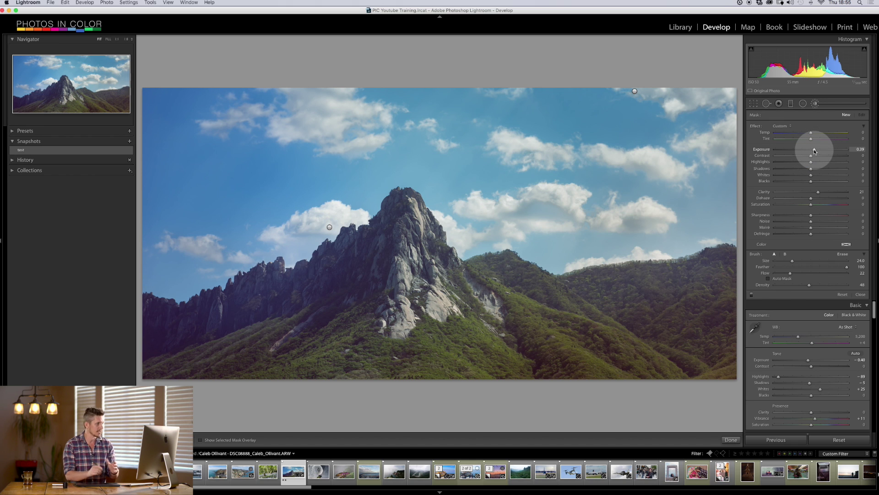
{"action": "mouse_move", "coordinate": [398, 218]}
{"action": "left_mouse_down"}
{"action": "mouse_move", "coordinate": [418, 262]}
{"action": "mouse_move", "coordinate": [416, 221]}
{"action": "mouse_move", "coordinate": [436, 247]}
{"action": "mouse_move", "coordinate": [403, 247]}
{"action": "mouse_move", "coordinate": [399, 308]}
{"action": "mouse_move", "coordinate": [392, 288]}
{"action": "mouse_move", "coordinate": [348, 282]}
{"action": "mouse_move", "coordinate": [323, 291]}
{"action": "mouse_move", "coordinate": [382, 341]}
{"action": "mouse_move", "coordinate": [407, 241]}
{"action": "mouse_move", "coordinate": [443, 251]}
{"action": "mouse_move", "coordinate": [333, 276]}
{"action": "left_mouse_up"}
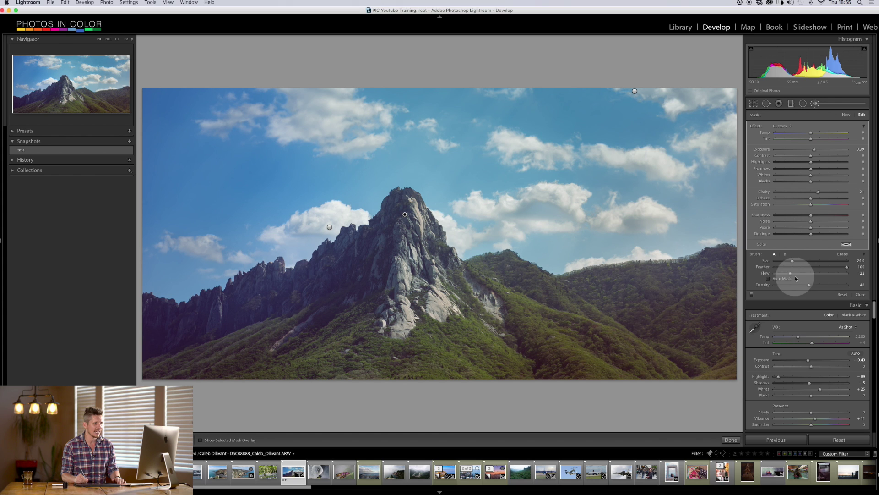
Raise the brush Flow to 100 and set the peak's brush adjustment to Exposure 0.13, Contrast 17 and Highlights 27
{"action": "left_click_drag", "start_coordinate": [790, 273], "coordinate": [847, 273]}
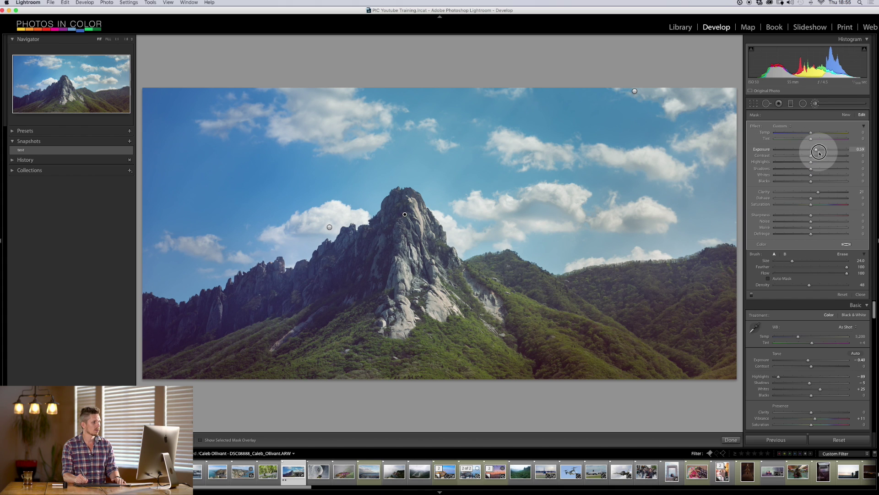
{"action": "left_click_drag", "start_coordinate": [821, 152], "coordinate": [819, 152]}
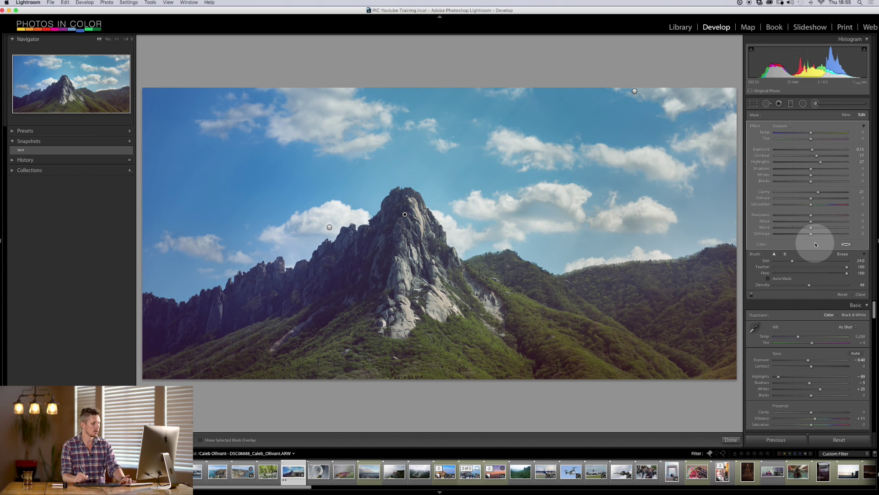
Compare the edited photo with its original version and close the Adjustment Brush
{"action": "key", "text": "backslash"}
{"action": "key", "text": "backslash"}
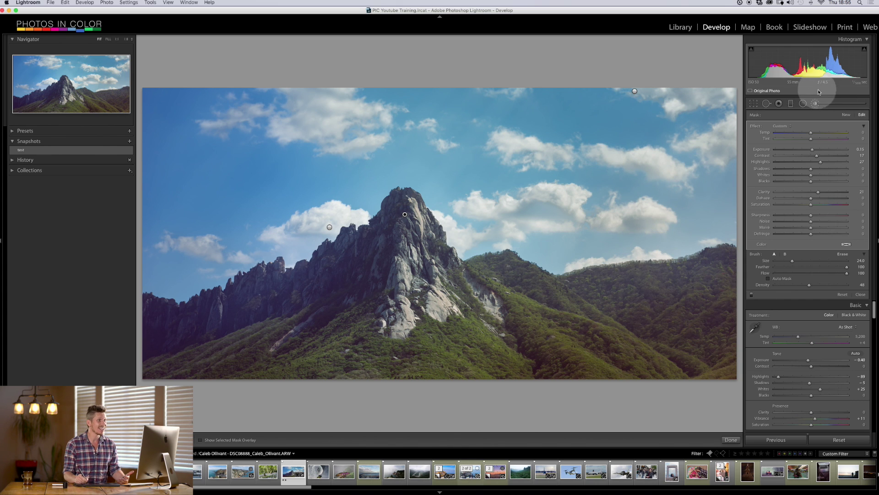
{"action": "left_click", "coordinate": [816, 104]}
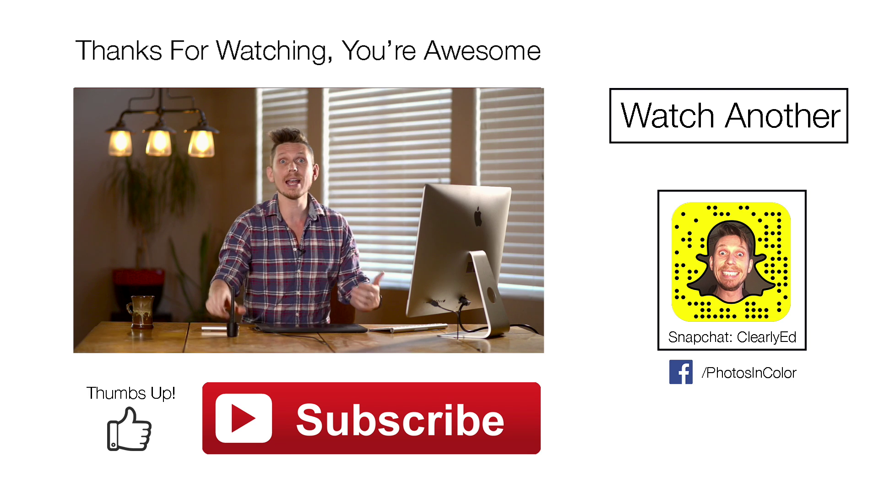